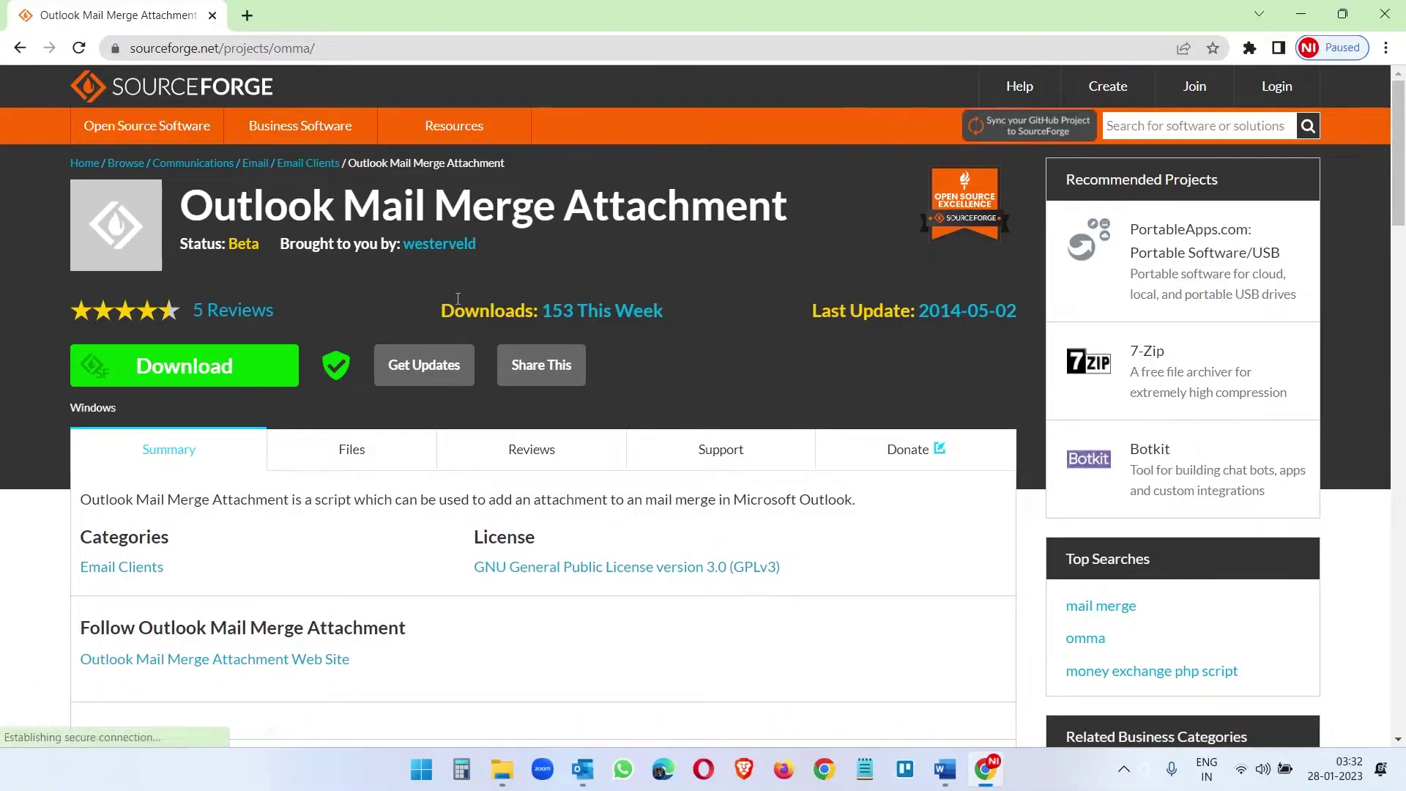
Download the Outlook Mail Merge Attachment zip and extract it into its own folder.
{"action": "left_click", "coordinate": [184, 365]}
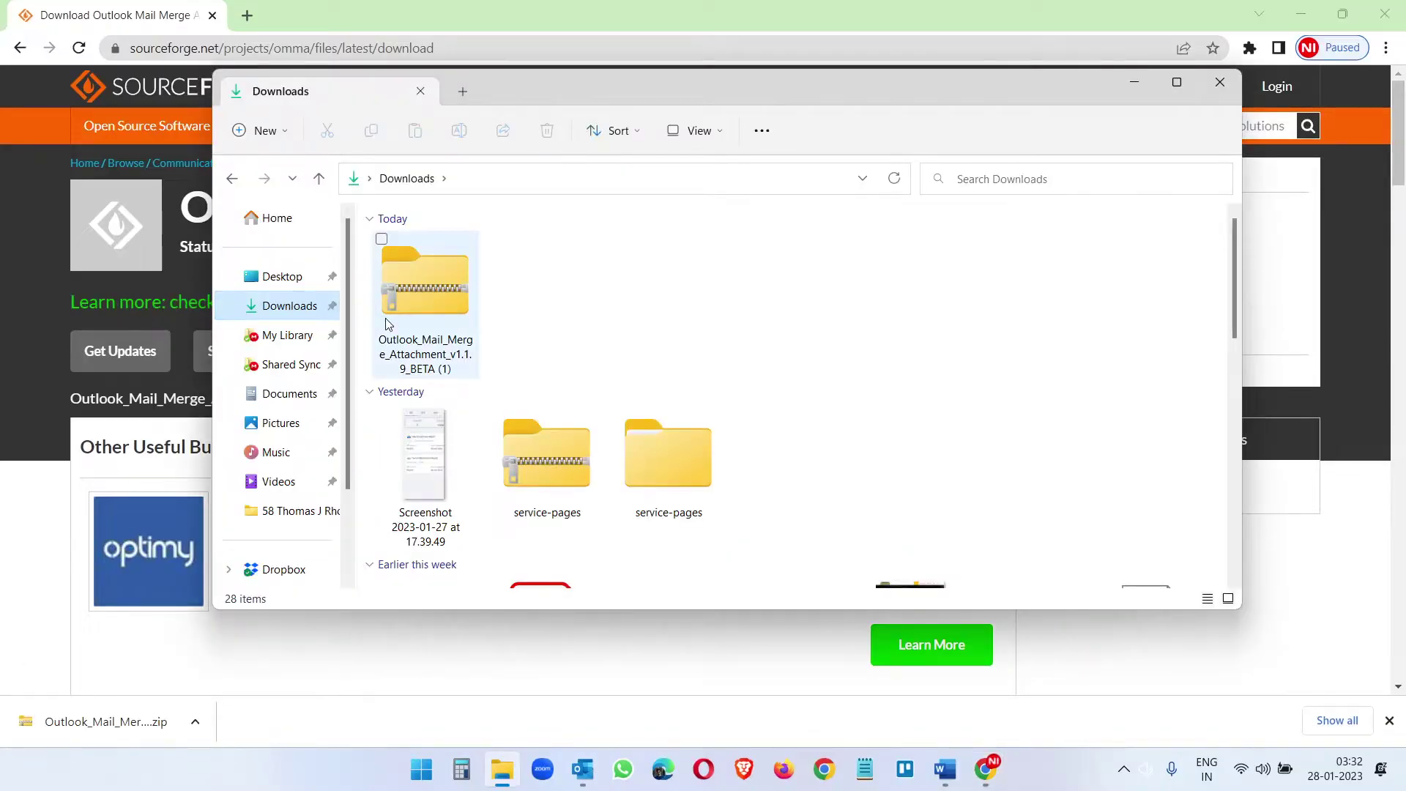
{"action": "right_click", "coordinate": [432, 309]}
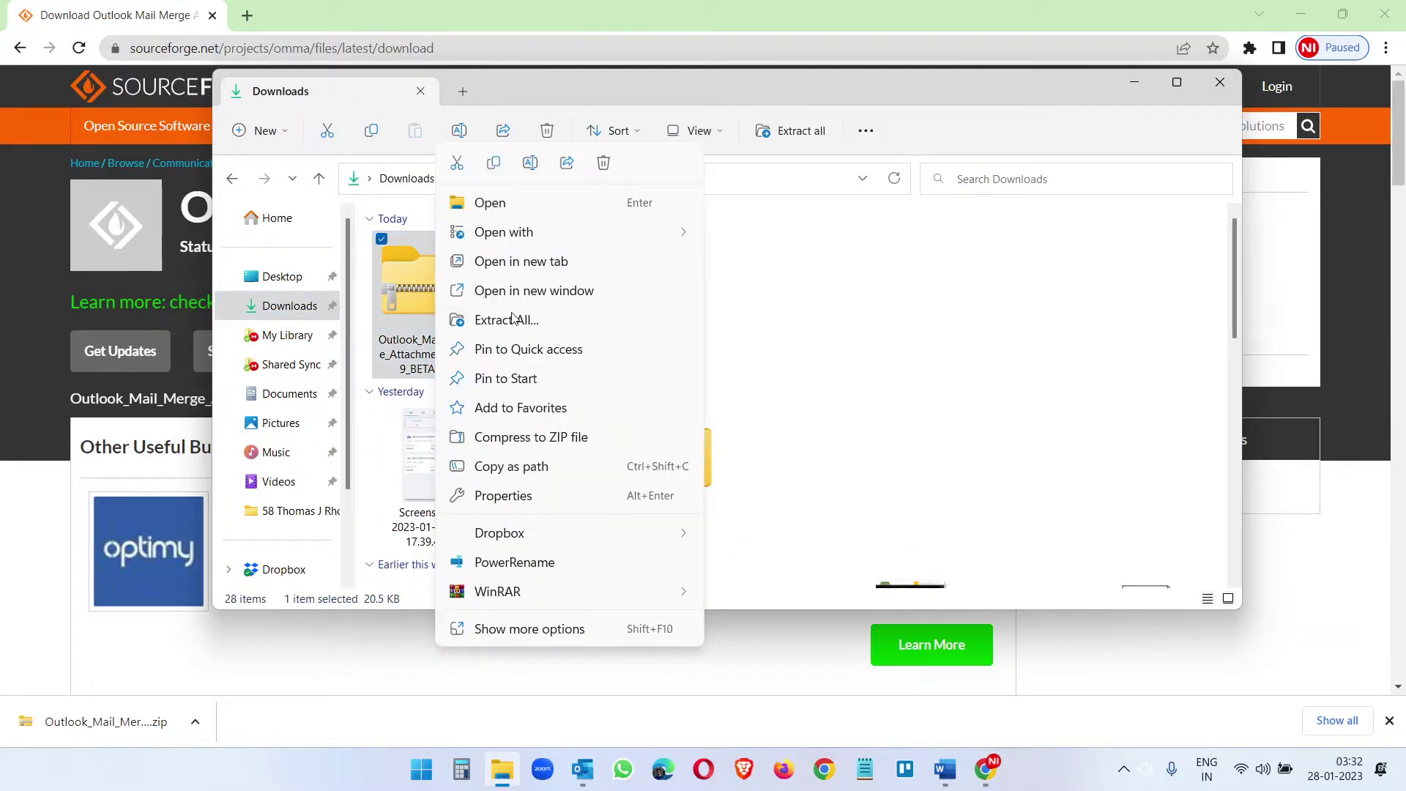
{"action": "left_click", "coordinate": [513, 319]}
{"action": "left_click", "coordinate": [847, 569]}
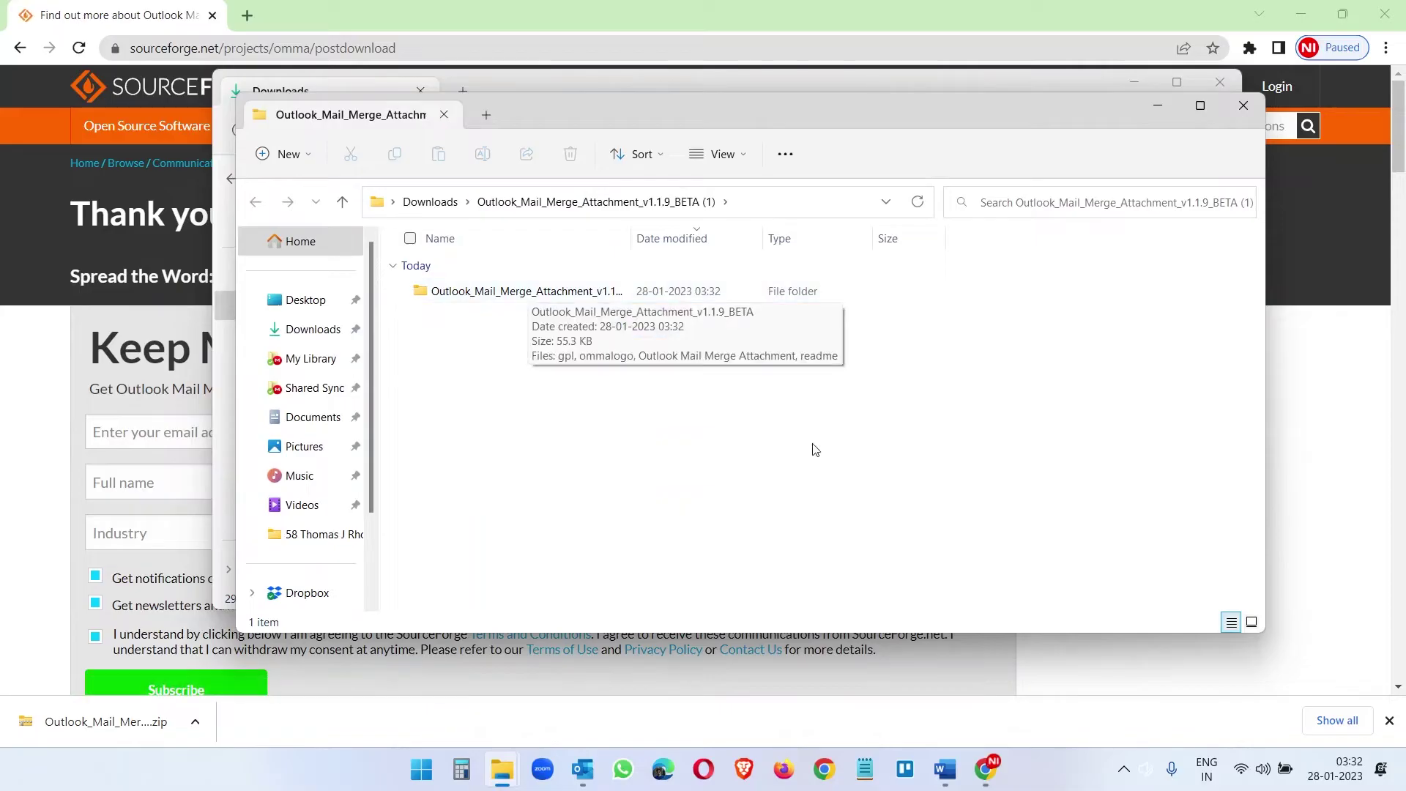
{"action": "left_click", "coordinate": [945, 771]}
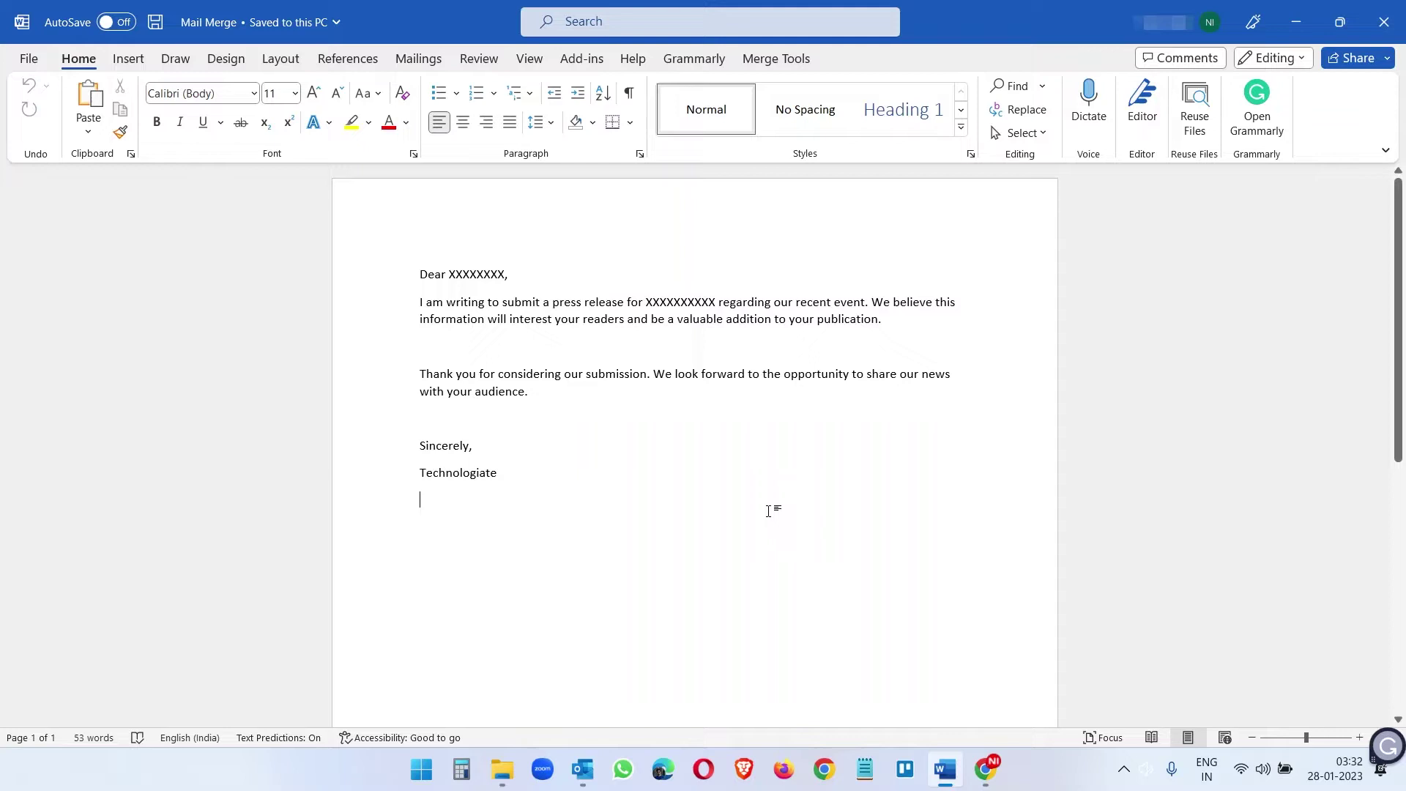
Start an E-mail Messages merge using the Contacts list in the Mail Merge Outlook folder.
{"action": "left_click", "coordinate": [418, 58]}
{"action": "left_click", "coordinate": [149, 121]}
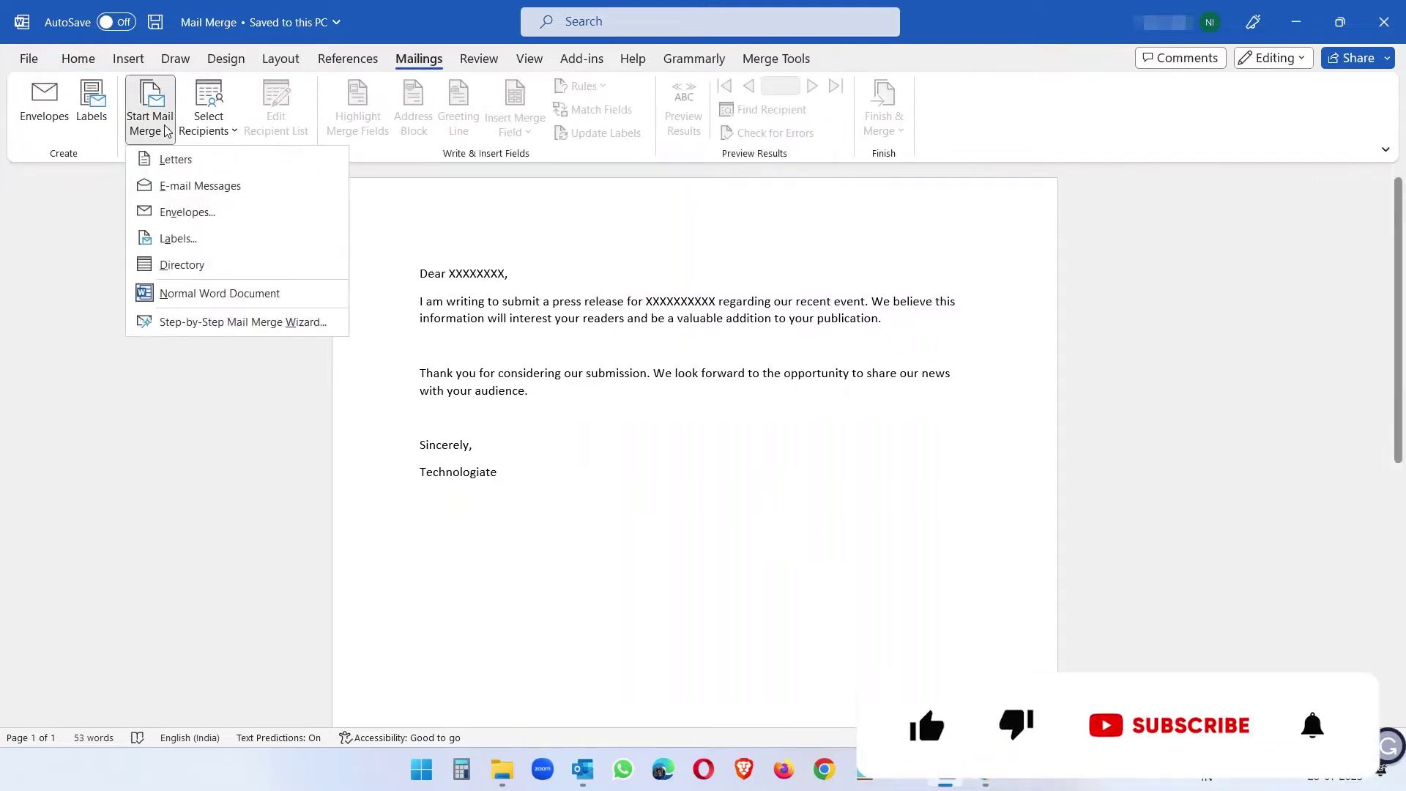
{"action": "left_click", "coordinate": [173, 188]}
{"action": "left_click", "coordinate": [208, 121]}
{"action": "left_click", "coordinate": [220, 185]}
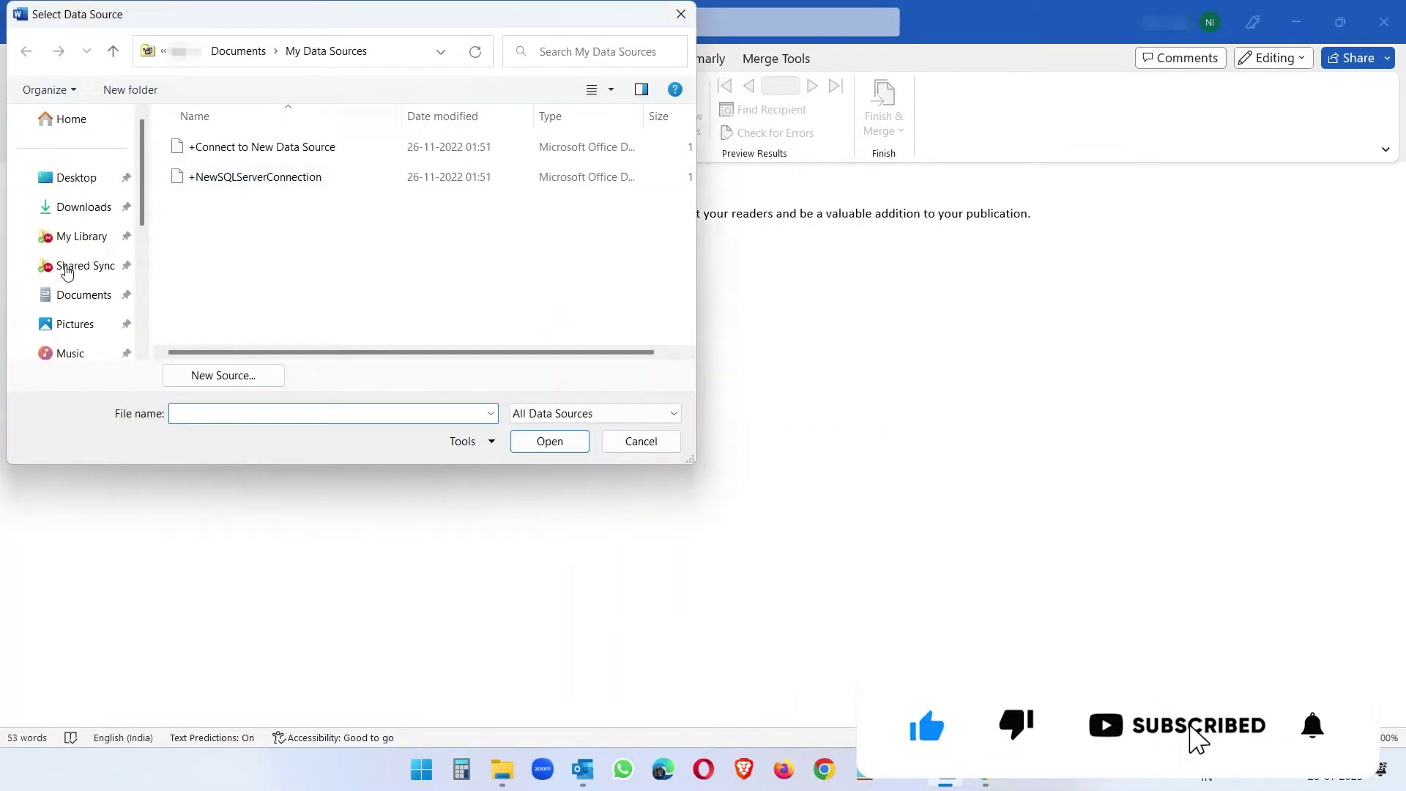
{"action": "left_click", "coordinate": [84, 294]}
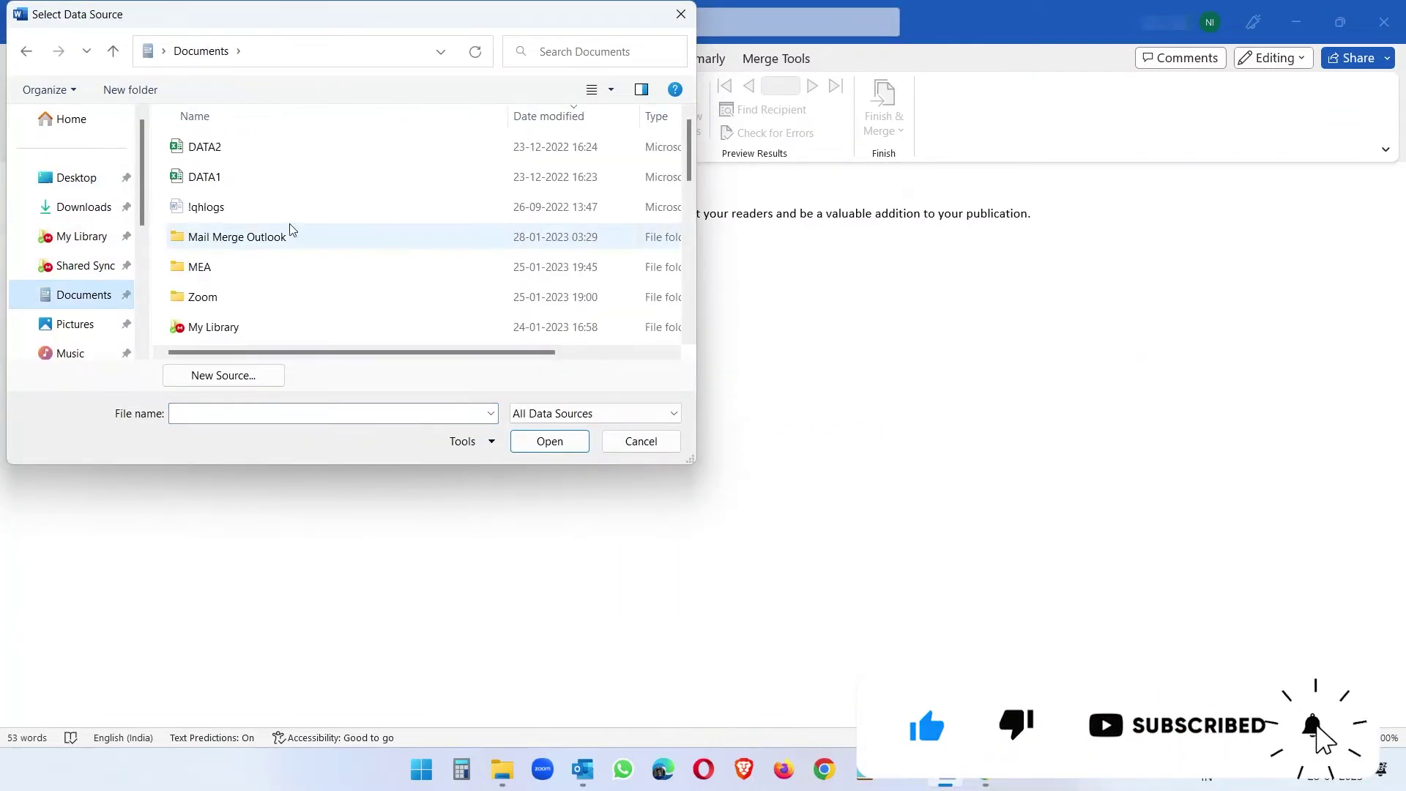
{"action": "double_click", "coordinate": [246, 242]}
{"action": "double_click", "coordinate": [223, 148]}
{"action": "left_click", "coordinate": [779, 446]}
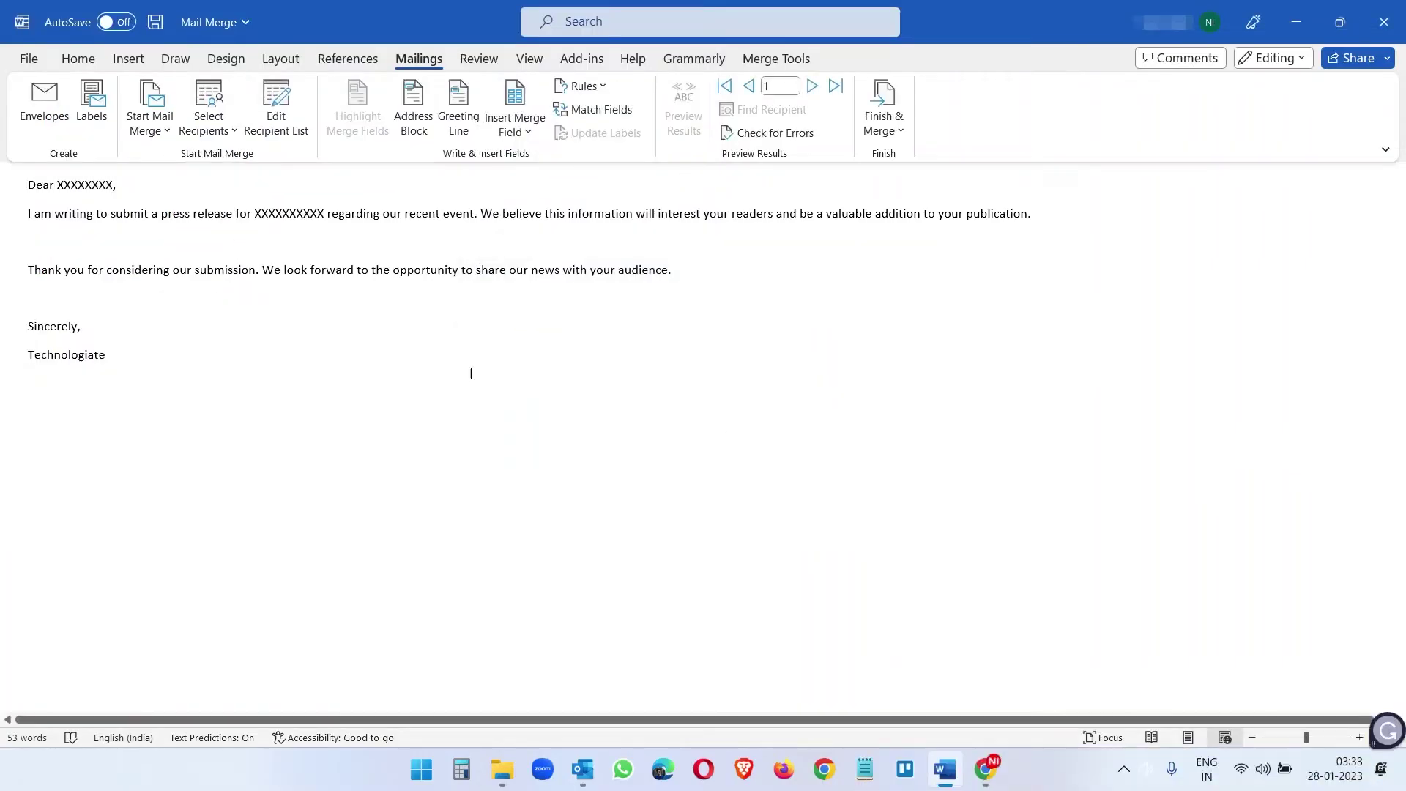
Replace the name placeholder with First_name and Last_name, and the publication placeholder with Publication.
{"action": "left_click_drag", "start_coordinate": [113, 185], "coordinate": [57, 185]}
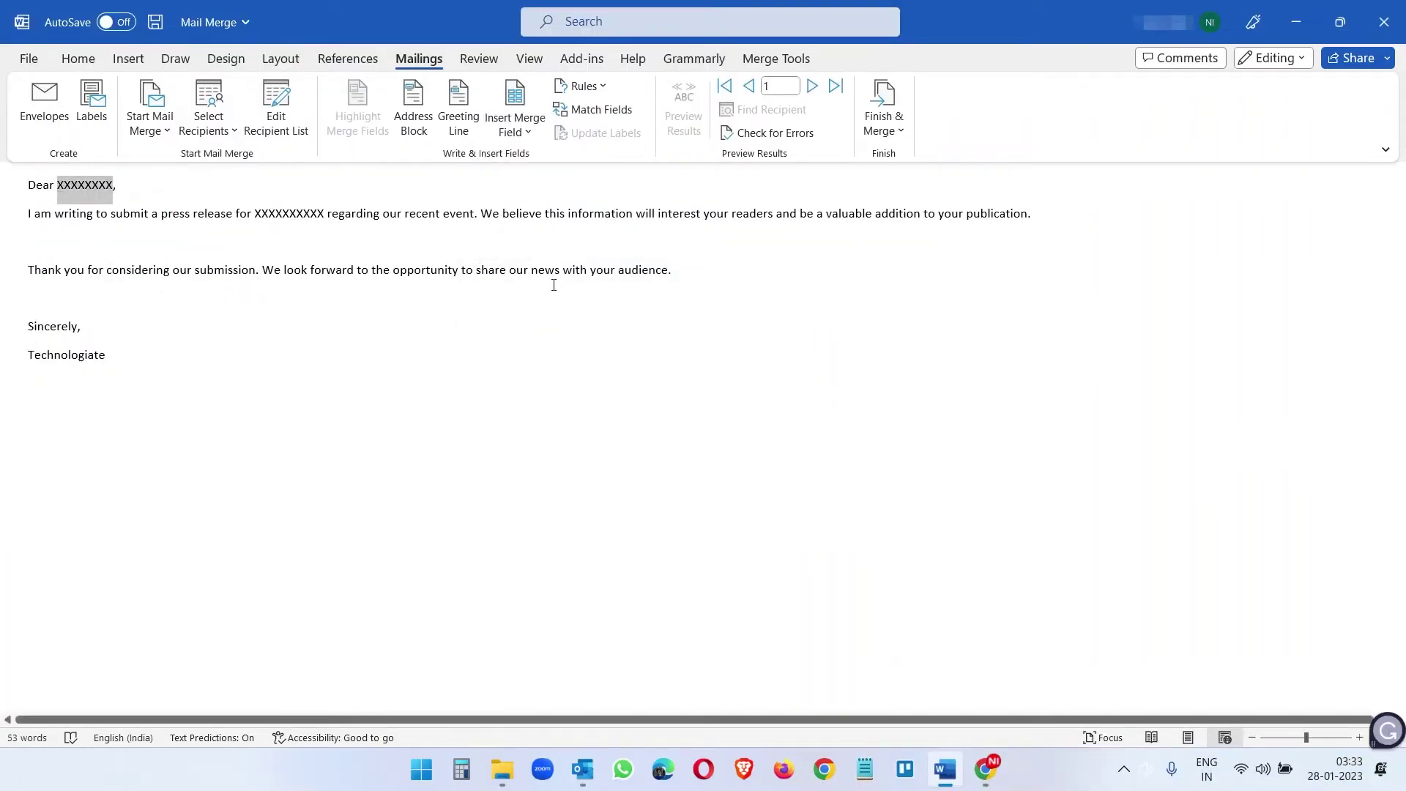
{"action": "left_click", "coordinate": [515, 110]}
{"action": "left_click", "coordinate": [543, 163]}
{"action": "left_click", "coordinate": [515, 109]}
{"action": "left_click", "coordinate": [538, 182]}
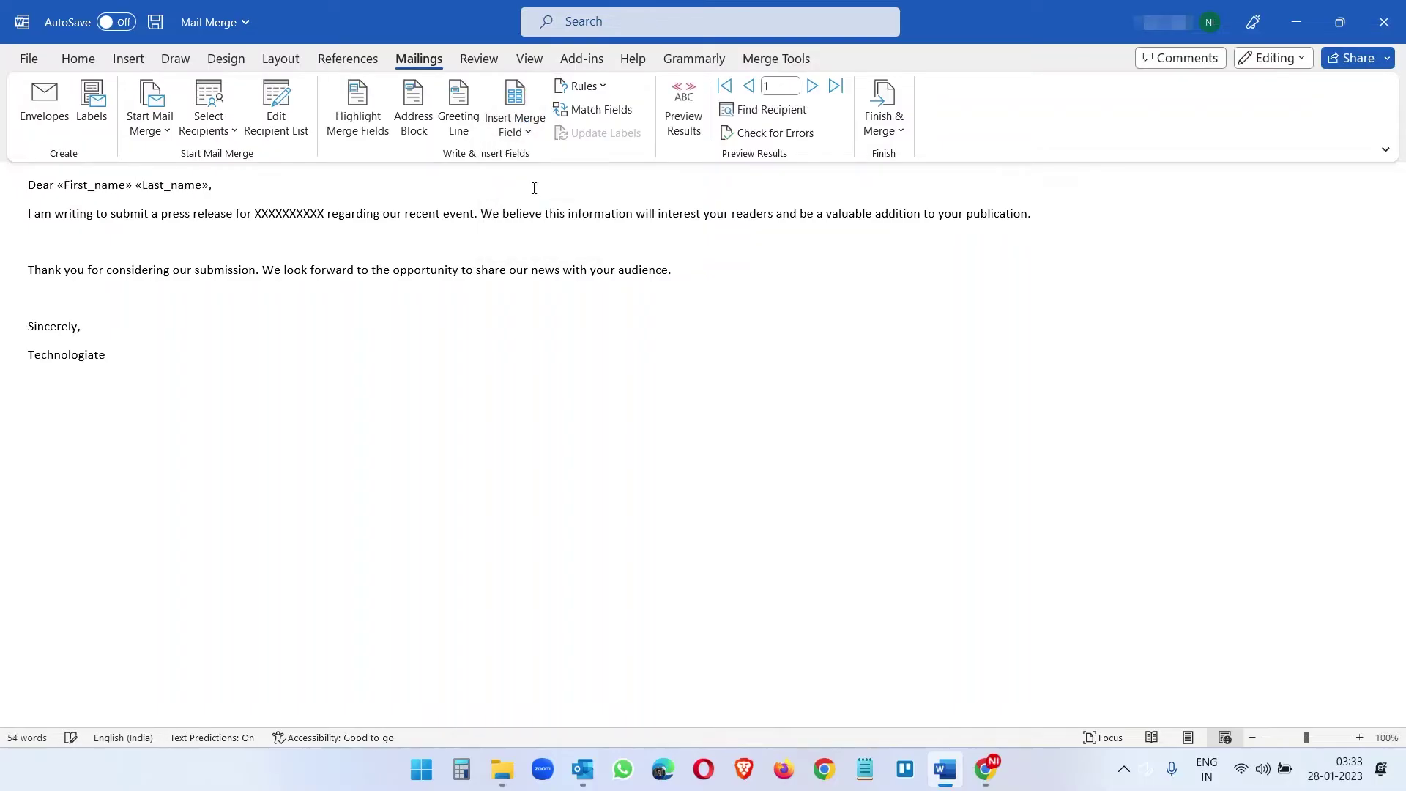
{"action": "left_click_drag", "start_coordinate": [328, 213], "coordinate": [255, 213]}
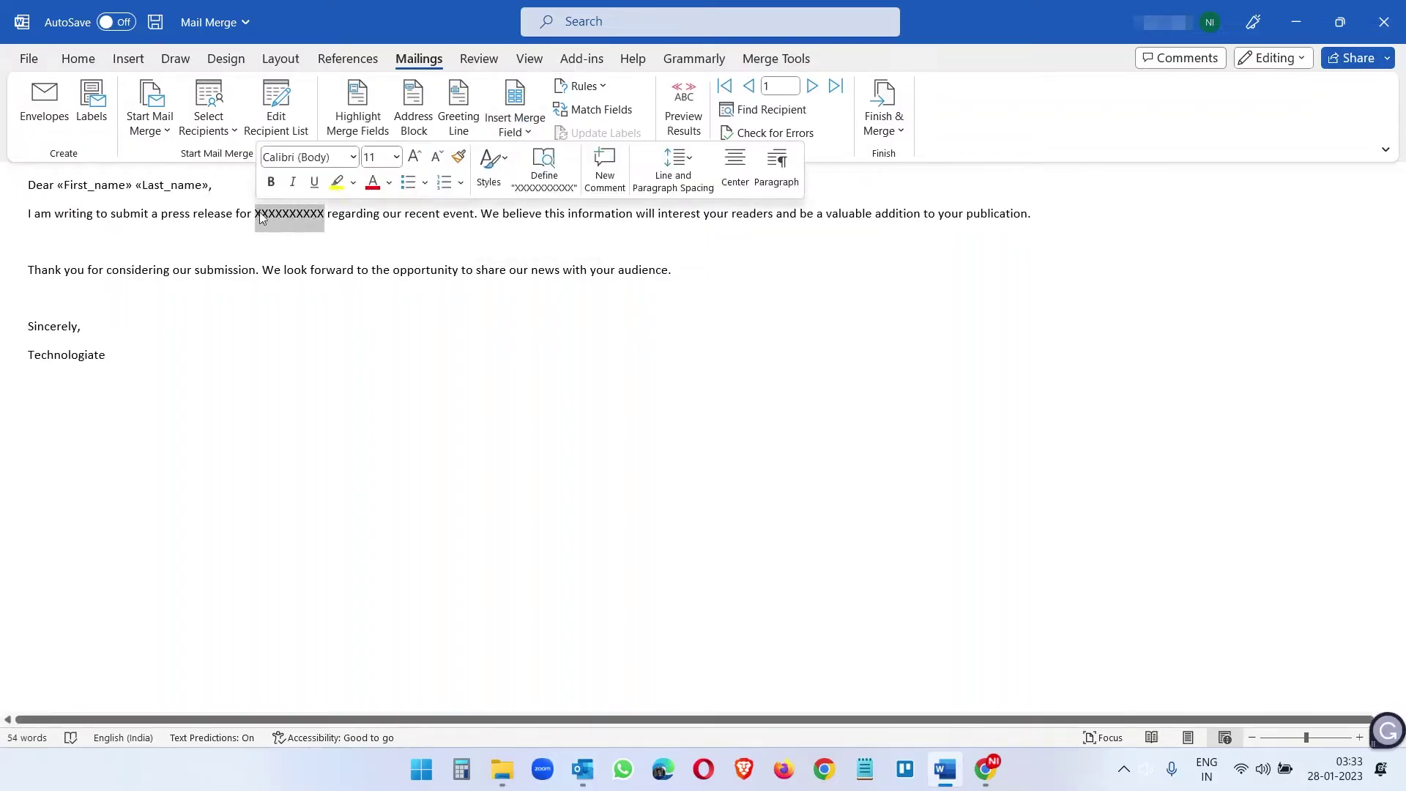
{"action": "left_click", "coordinate": [515, 124]}
{"action": "left_click", "coordinate": [536, 235]}
{"action": "left_click", "coordinate": [690, 267]}
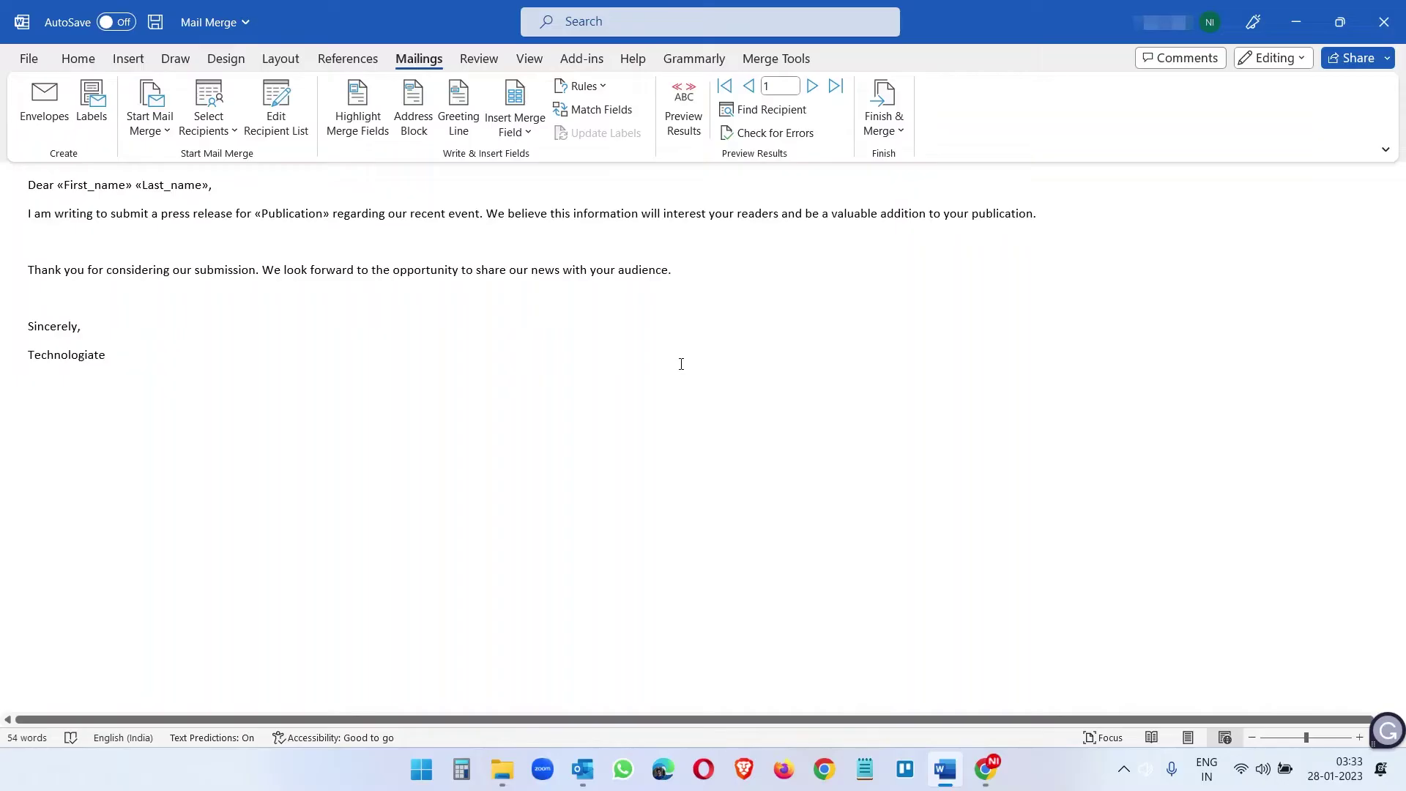
{"action": "mouse_move", "coordinate": [582, 769]}
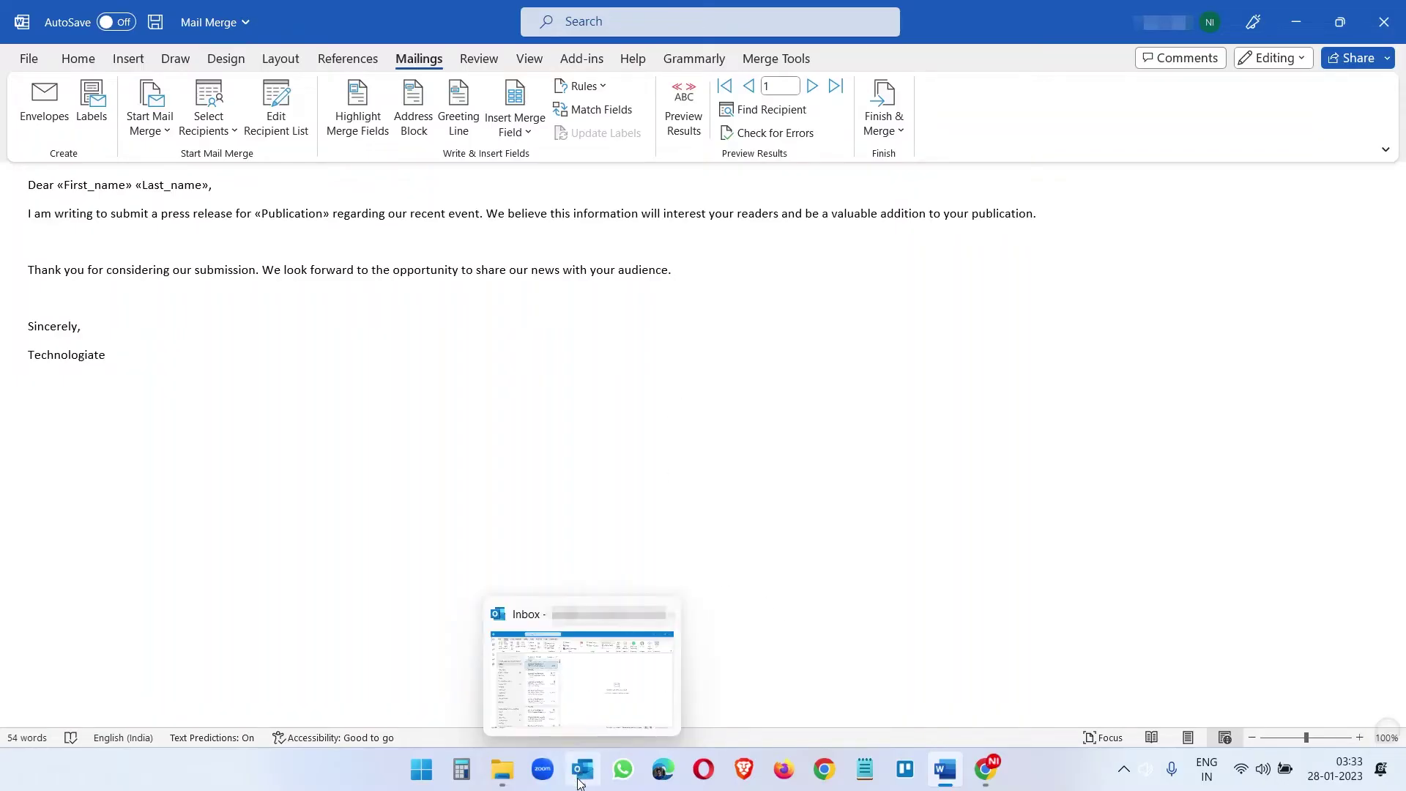
Turn on Work Offline in Outlook's Send / Receive options.
{"action": "left_click", "coordinate": [580, 777]}
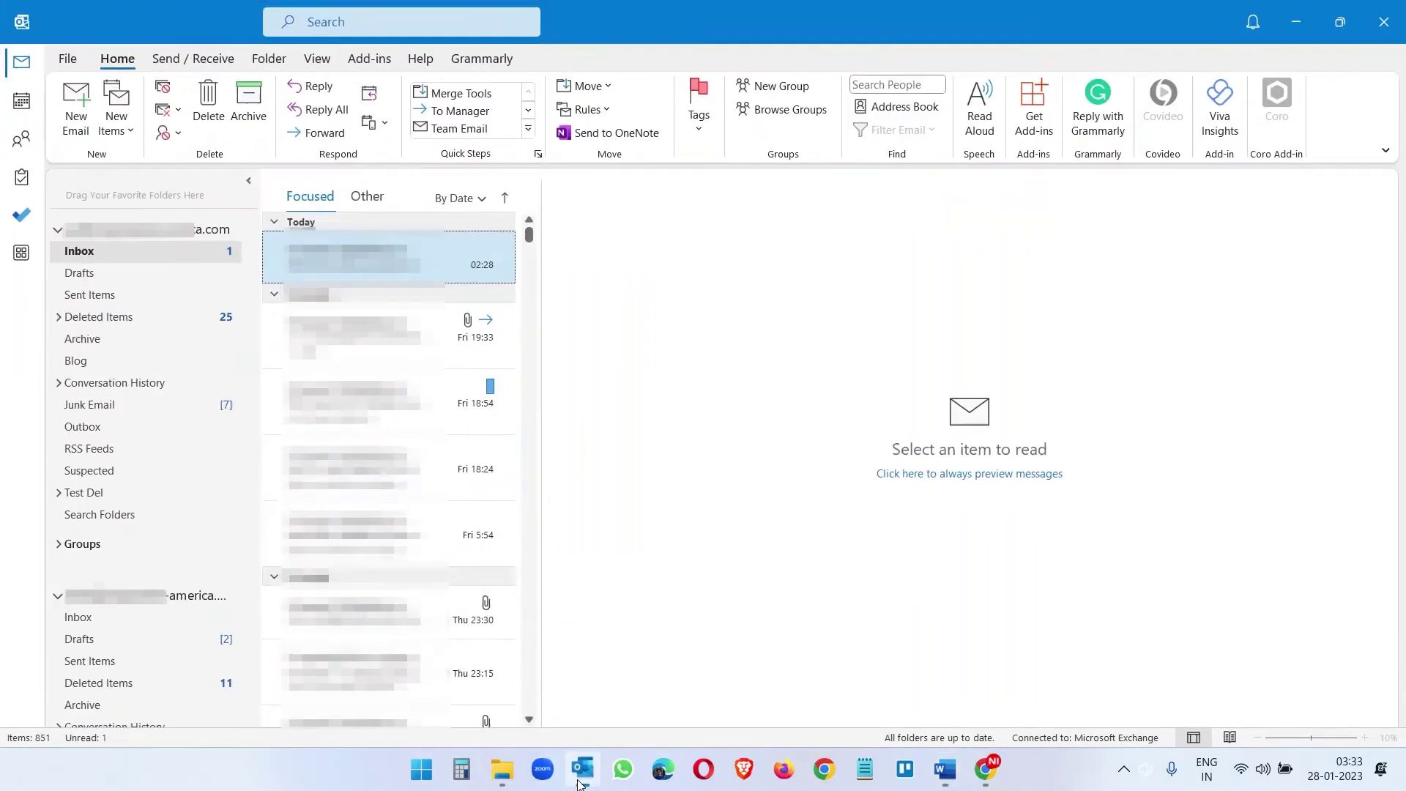
{"action": "left_click", "coordinate": [180, 64]}
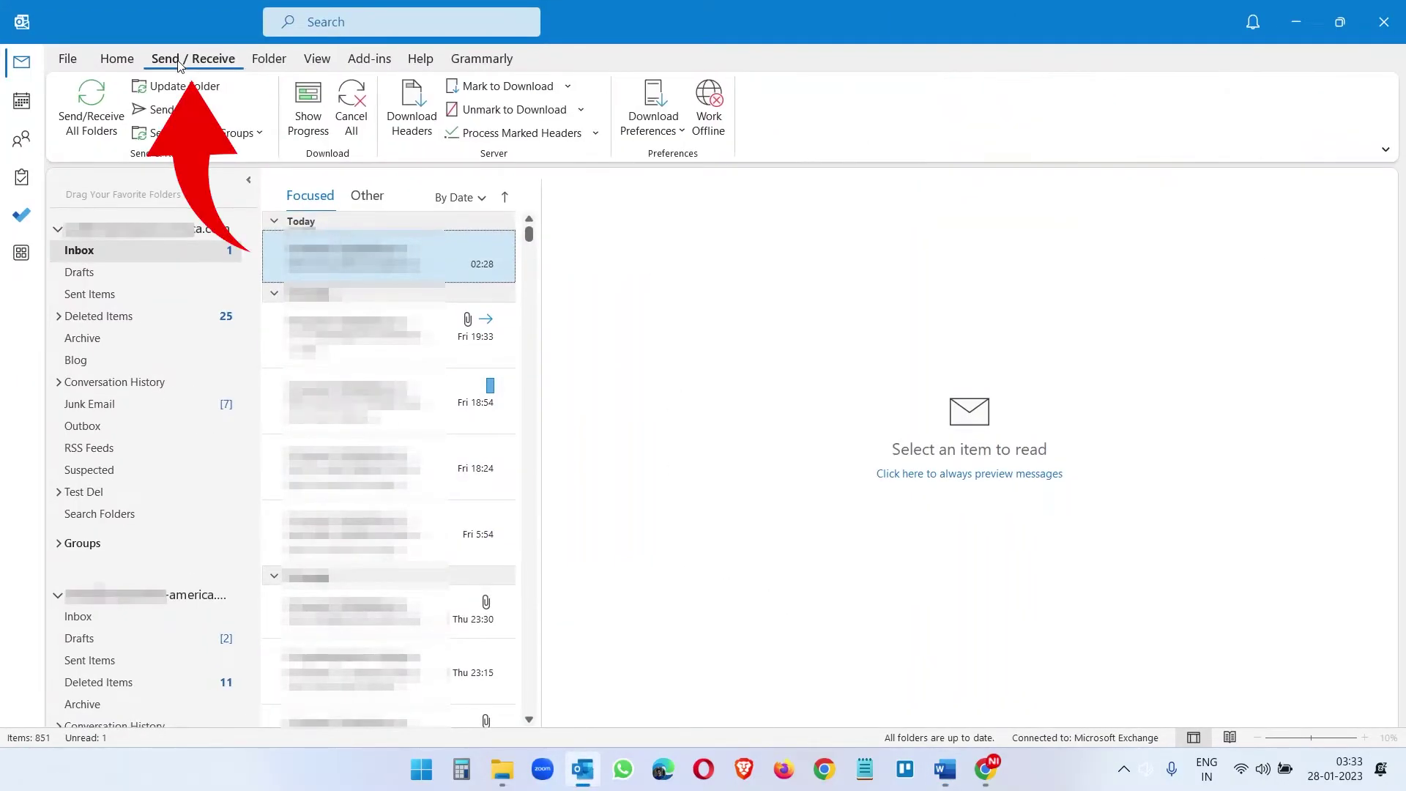
{"action": "left_click", "coordinate": [707, 134]}
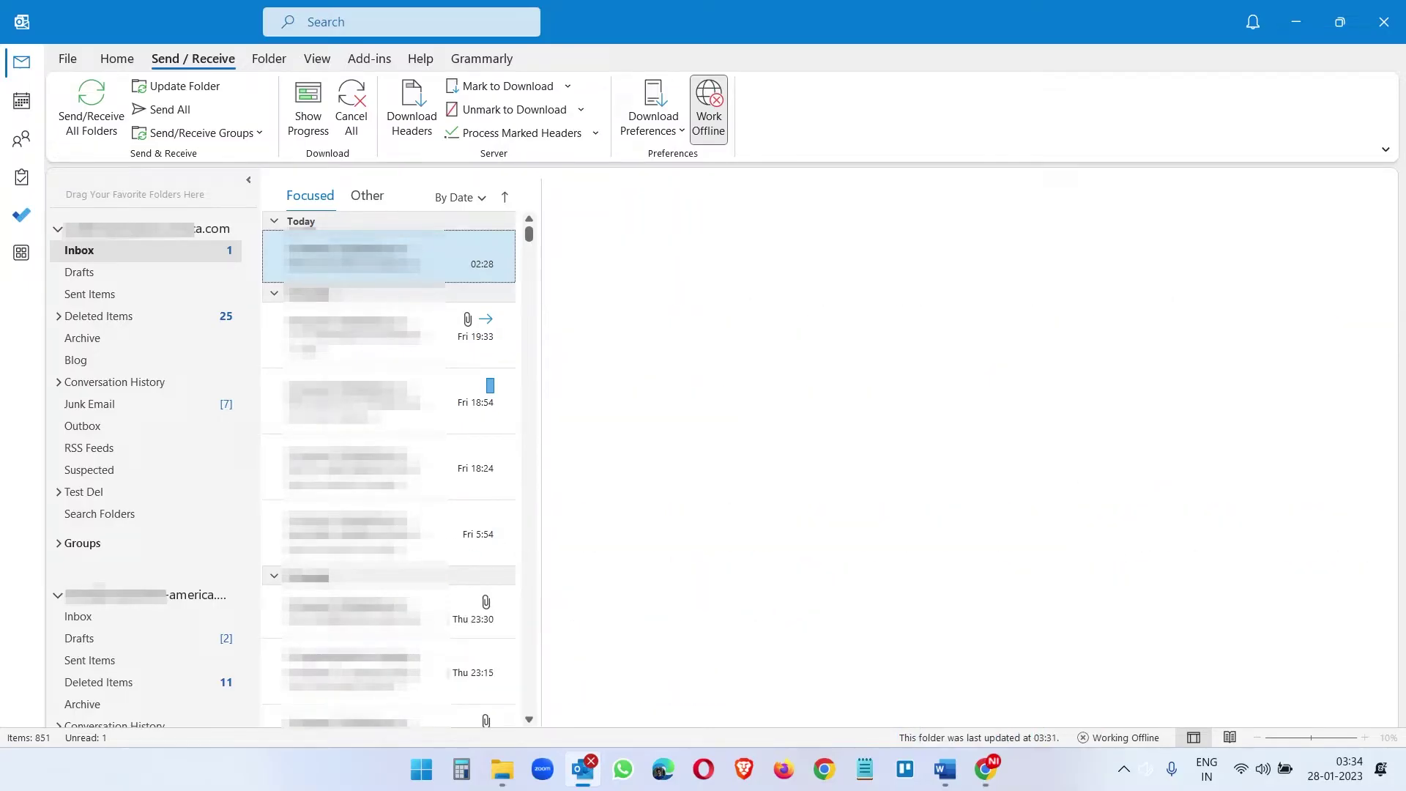
Send the merge as emails to all records with subject 'Test - Mail Merge with Attachment'.
{"action": "left_click", "coordinate": [945, 768]}
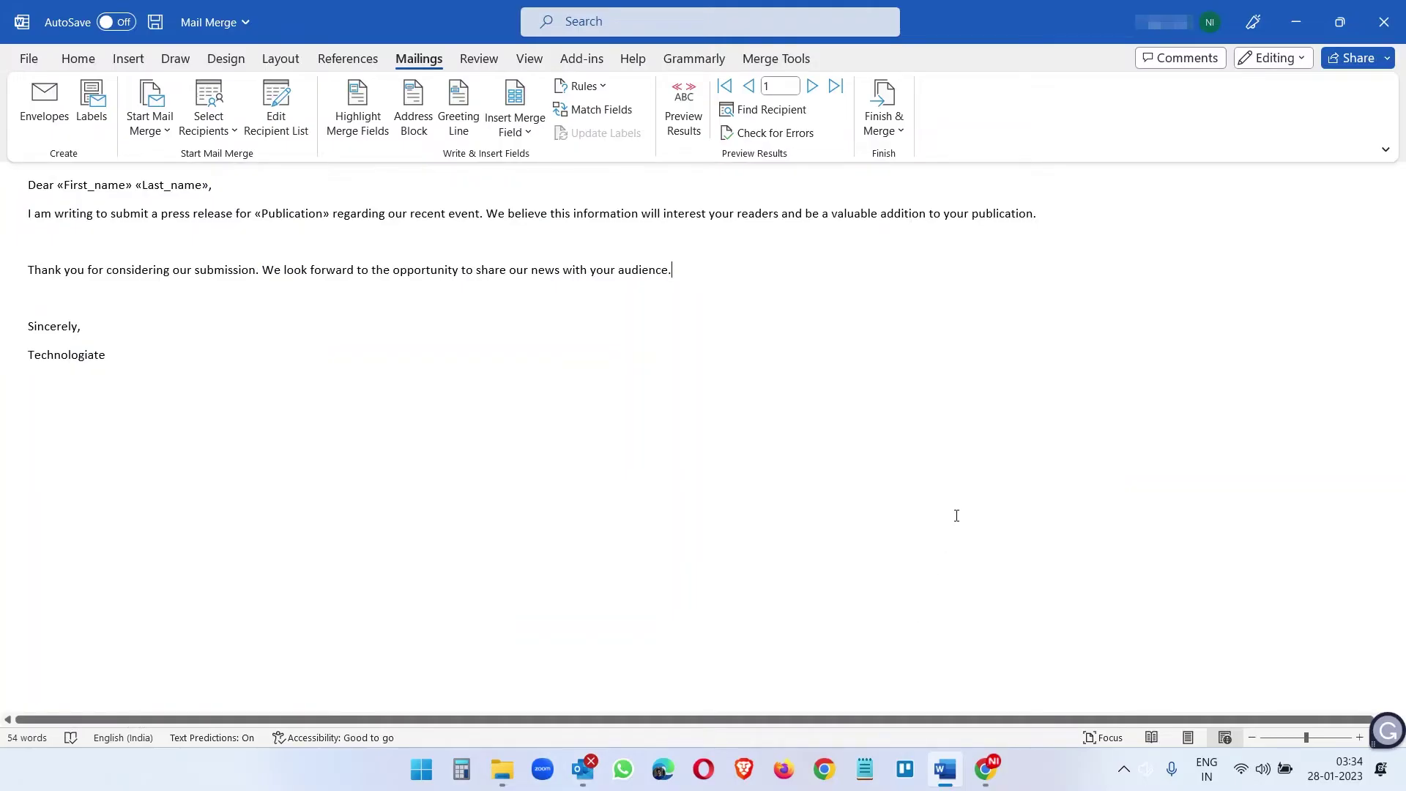
{"action": "left_click", "coordinate": [901, 132]}
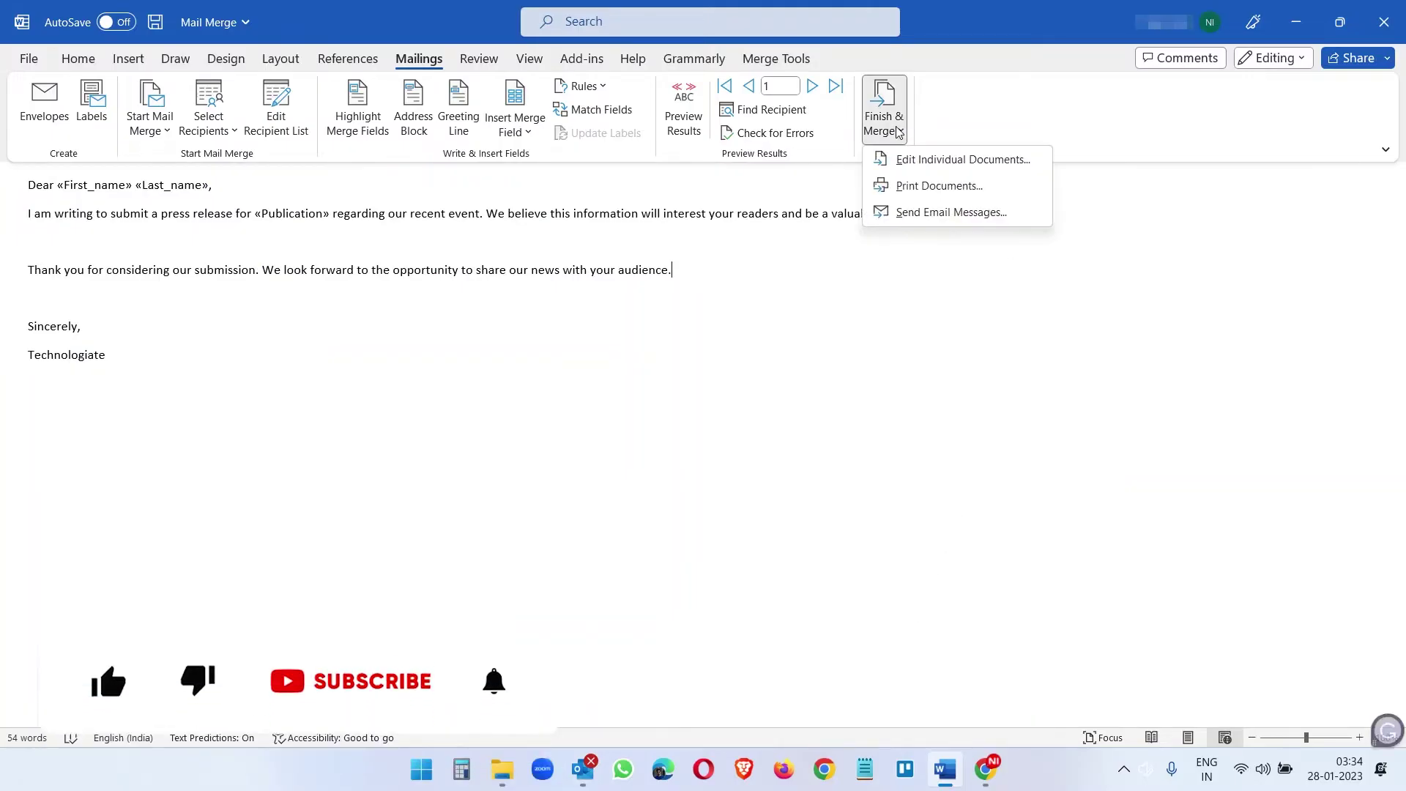
{"action": "left_click", "coordinate": [919, 214]}
{"action": "left_click", "coordinate": [703, 323]}
{"action": "type", "text": "Test - Mail Merge with Attachment"}
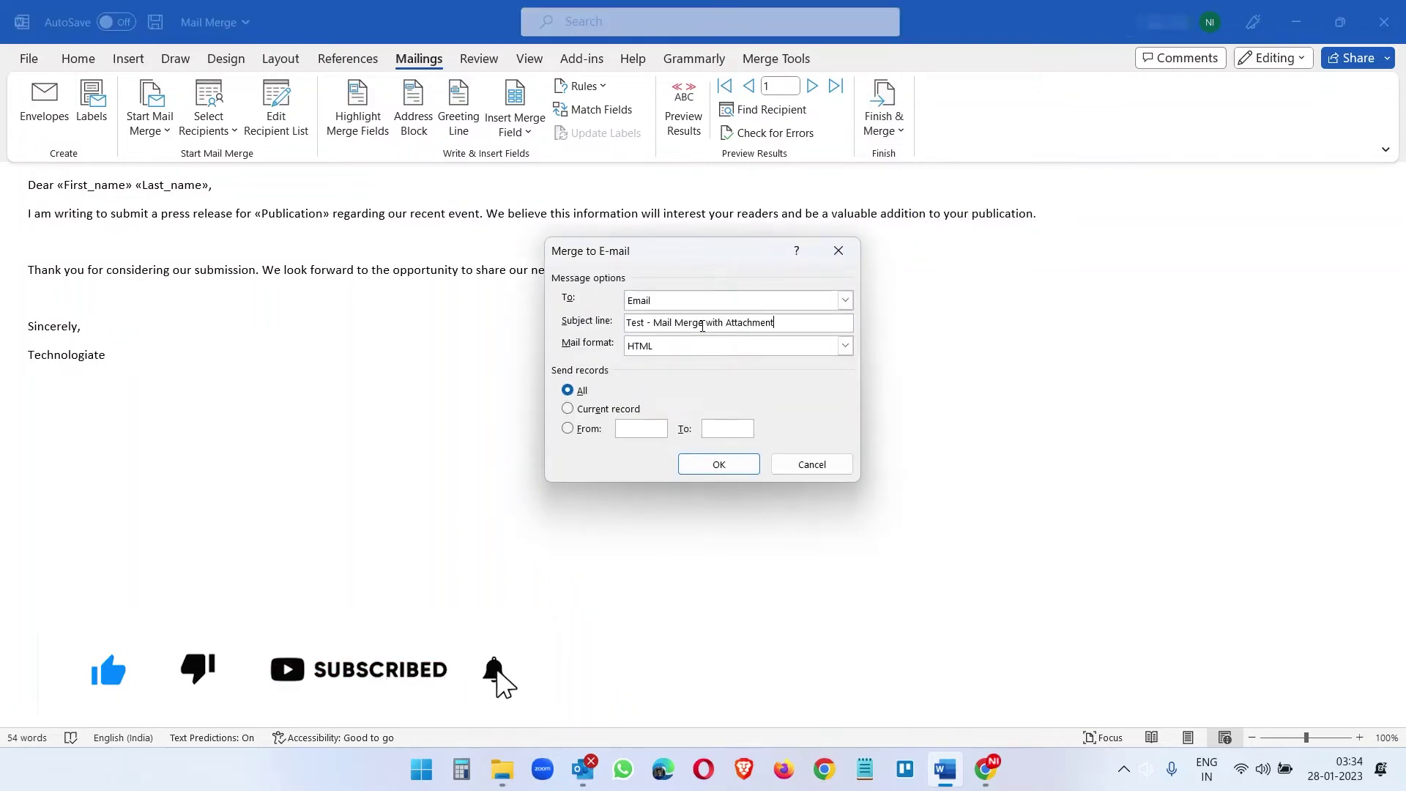
{"action": "left_click", "coordinate": [719, 466]}
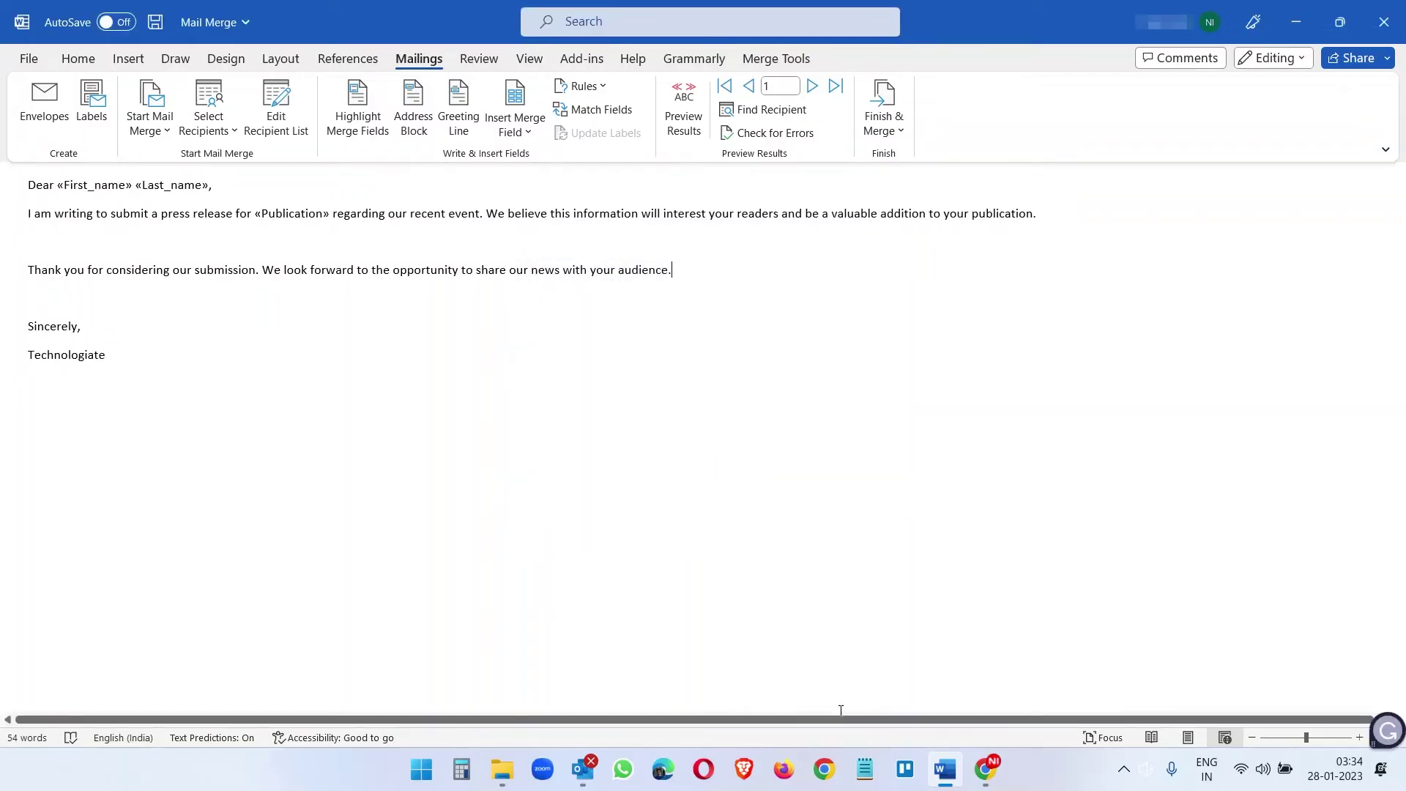
View the six merged emails in the Outlook Outbox, then open the Contacts.xlsx workbook.
{"action": "left_click", "coordinate": [583, 768]}
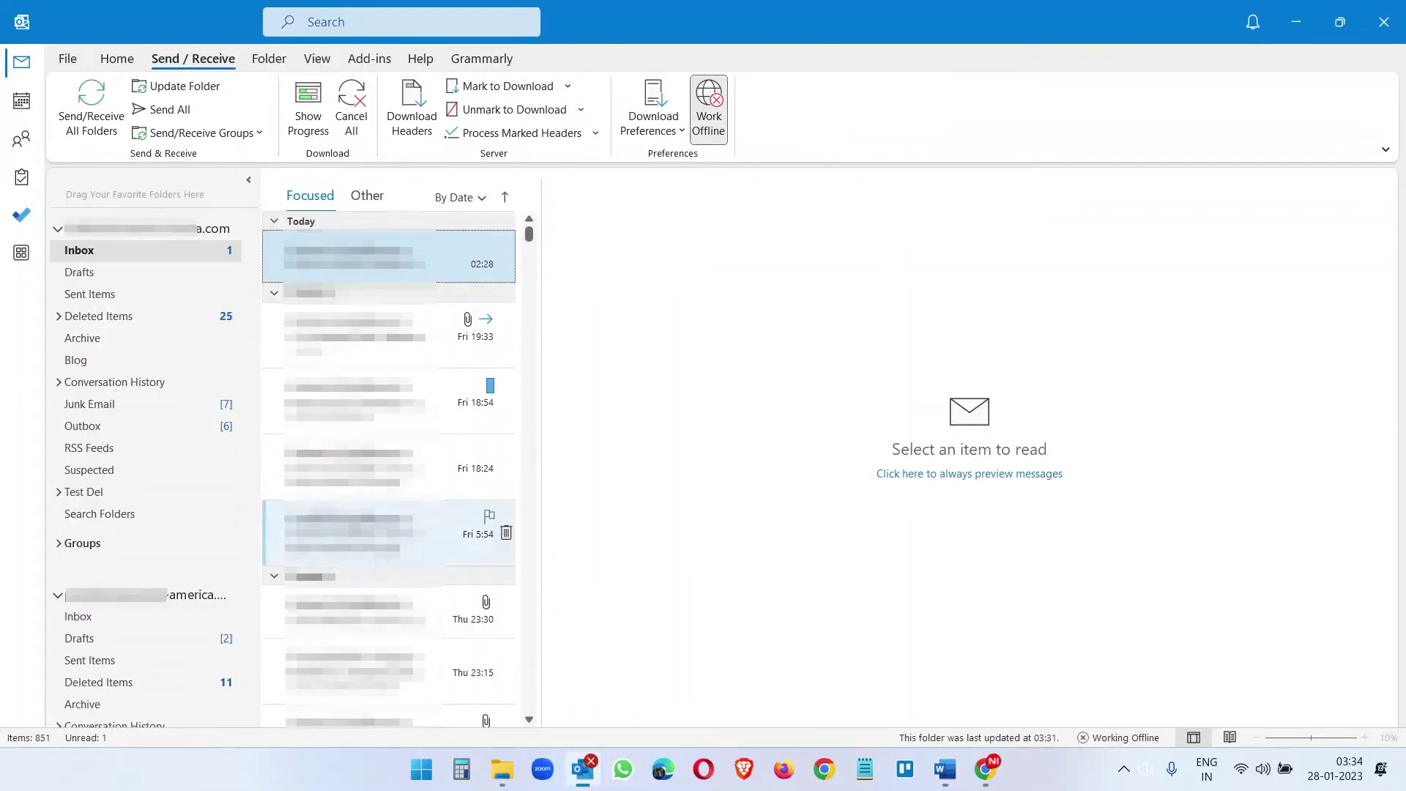
{"action": "left_click", "coordinate": [134, 425]}
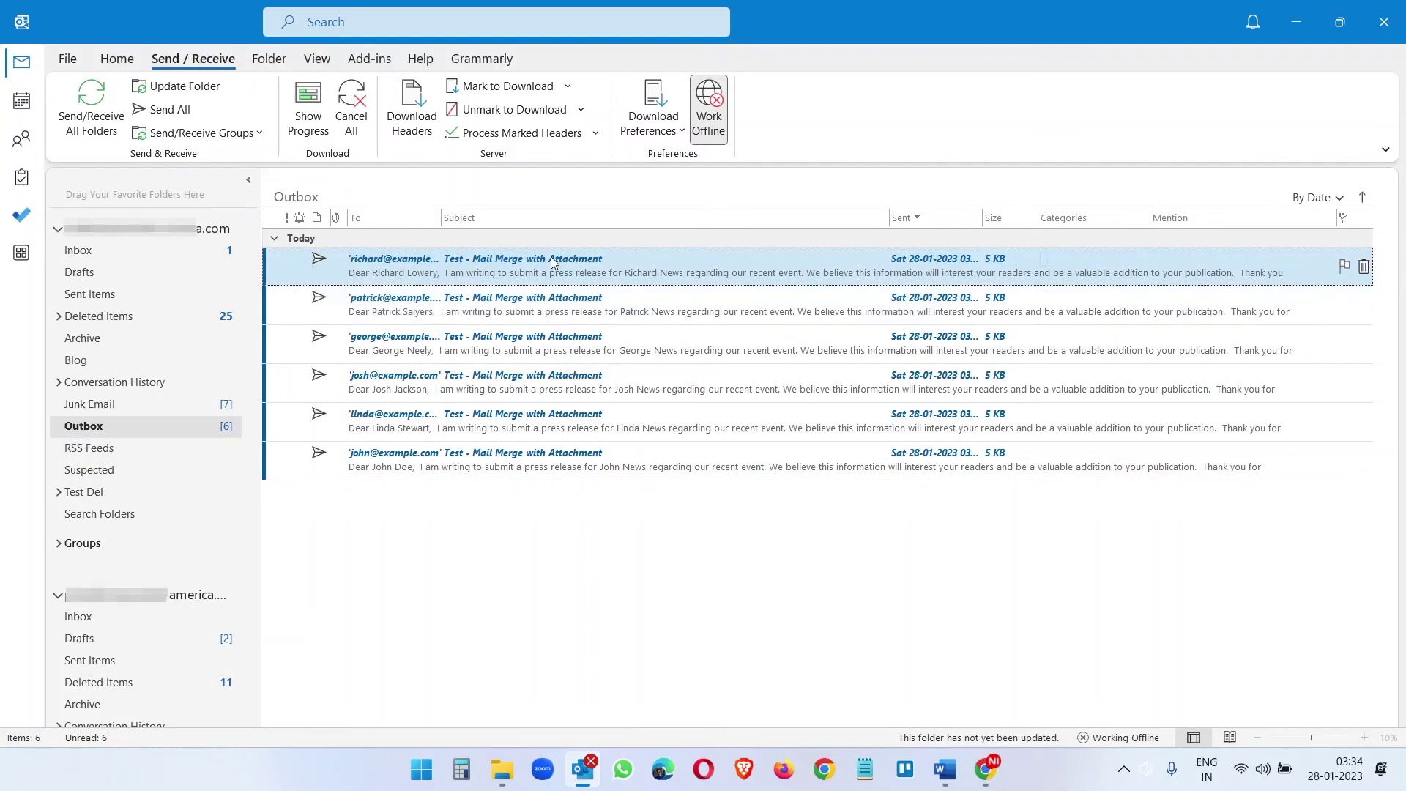
{"action": "left_click", "coordinate": [502, 769]}
{"action": "left_click", "coordinate": [313, 417]}
{"action": "double_click", "coordinate": [452, 270]}
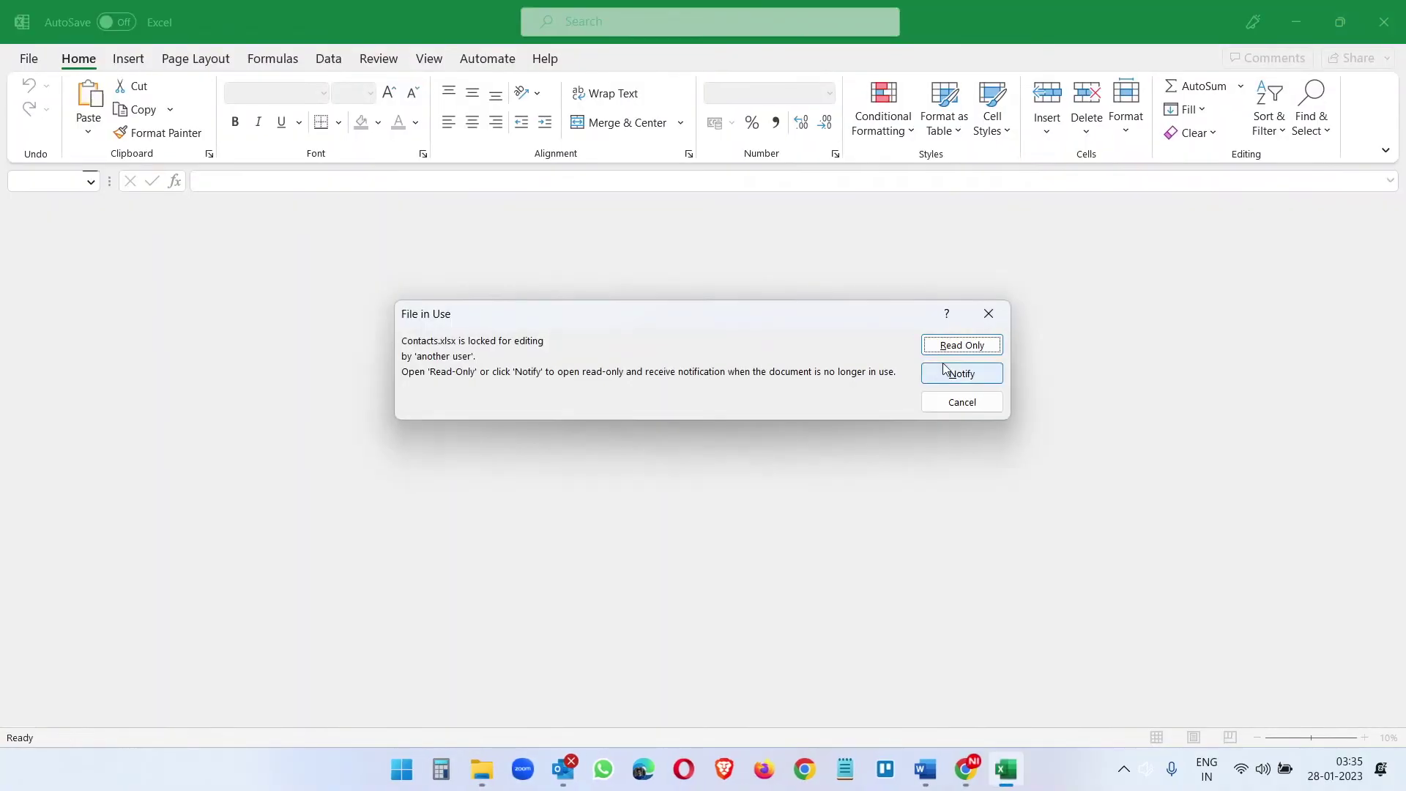
Open the Contacts workbook read-only to check the six recipients, then return to Outlook.
{"action": "left_click", "coordinate": [972, 345]}
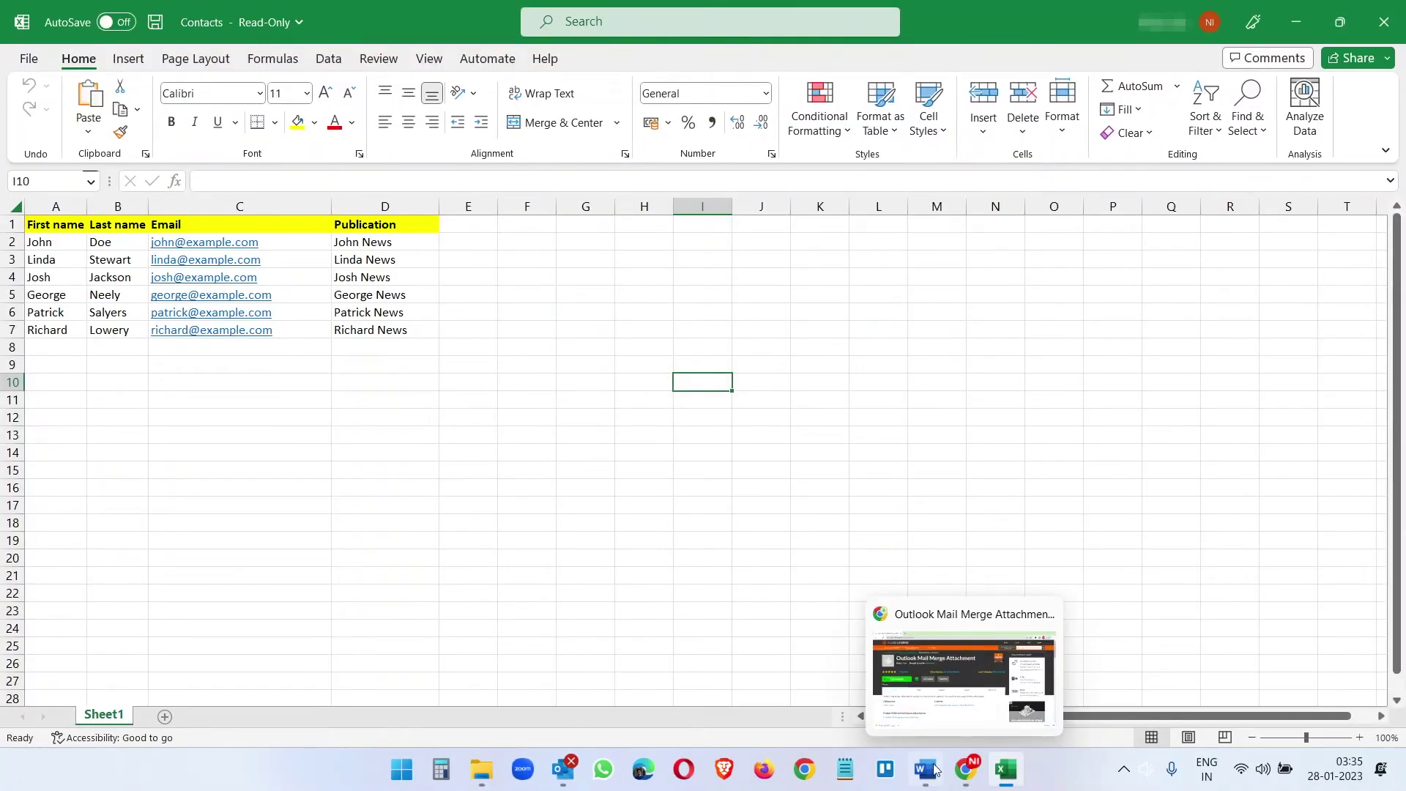
{"action": "left_click", "coordinate": [563, 769]}
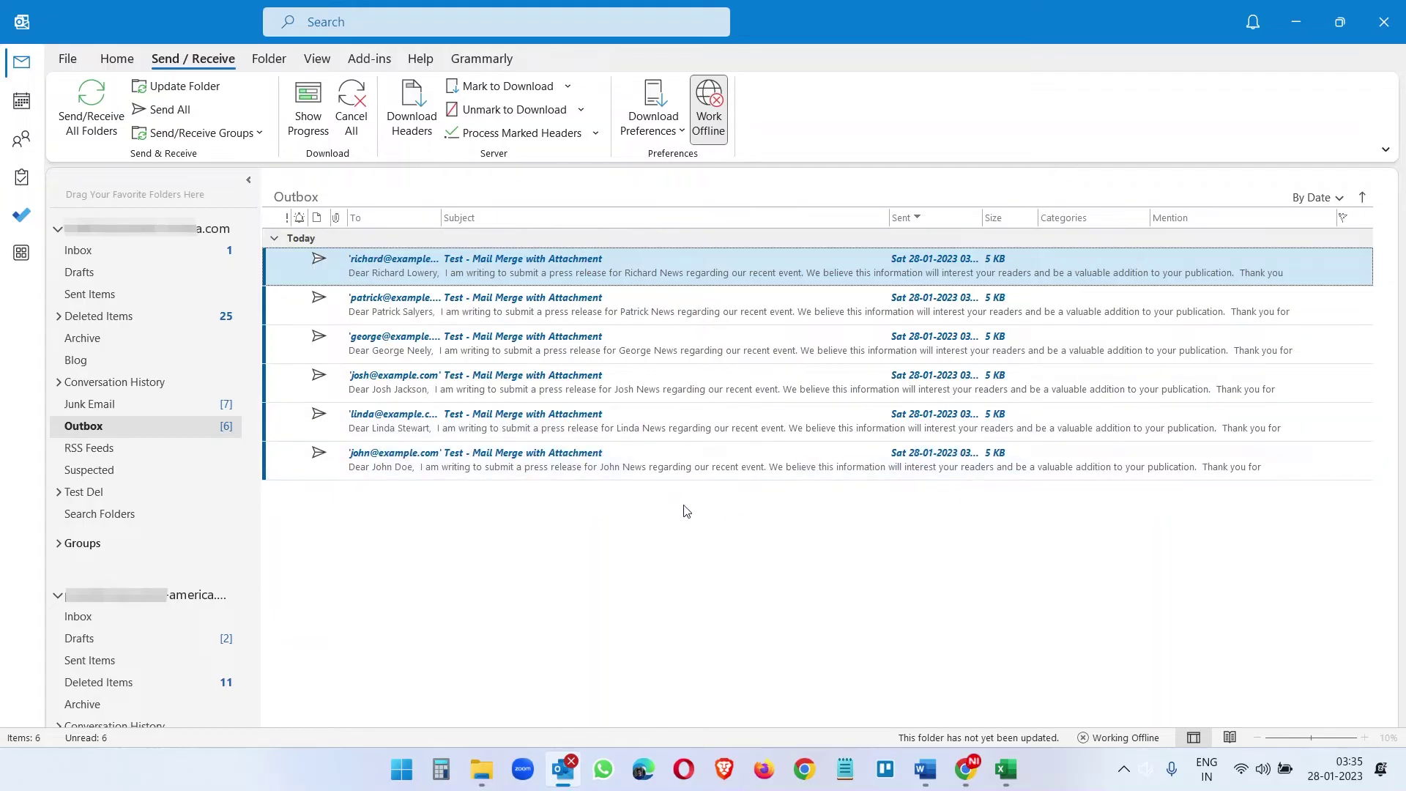
Run the Outlook Mail Merge Attachment.vbs script and accept its info dialog.
{"action": "key", "text": "alt+Tab"}
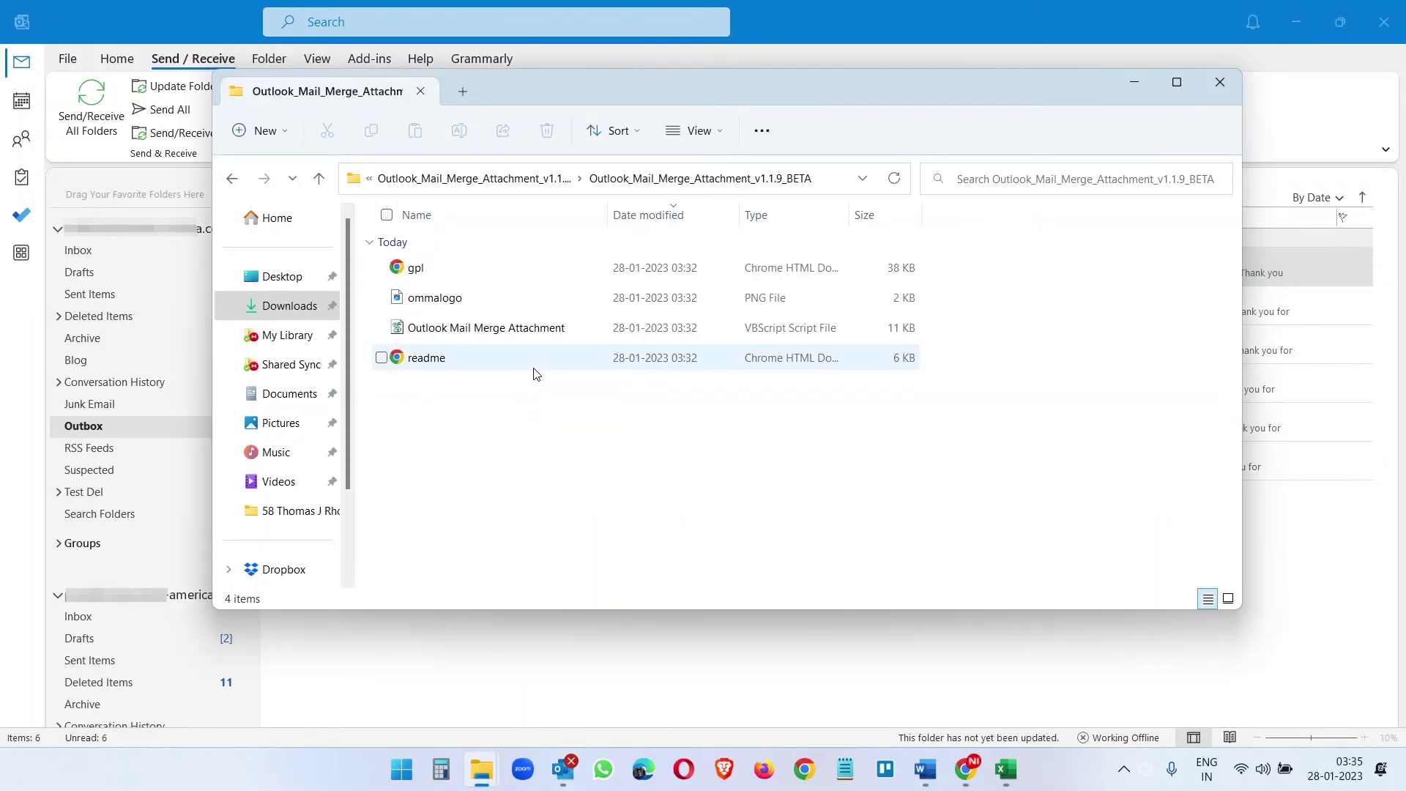
{"action": "mouse_move", "coordinate": [427, 358]}
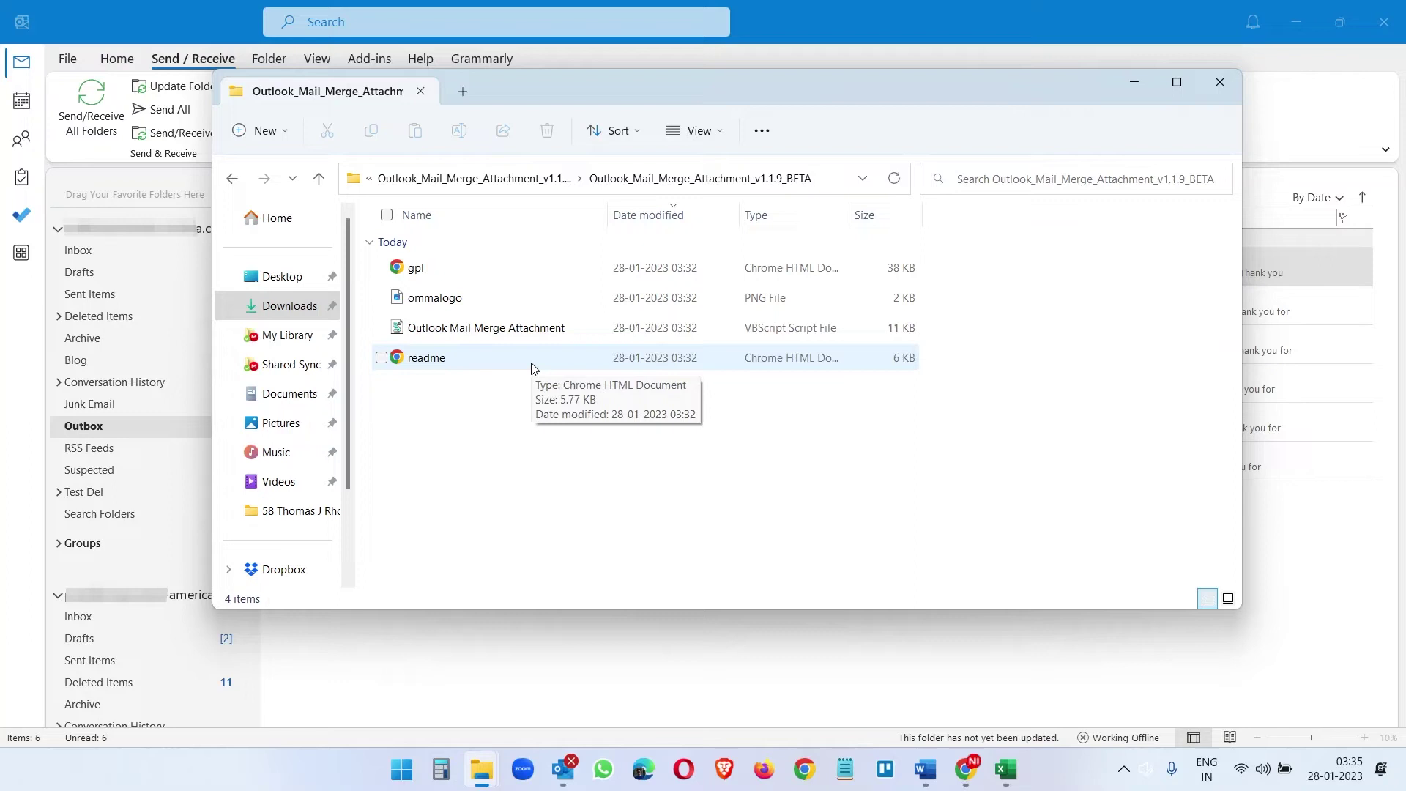
{"action": "double_click", "coordinate": [531, 328]}
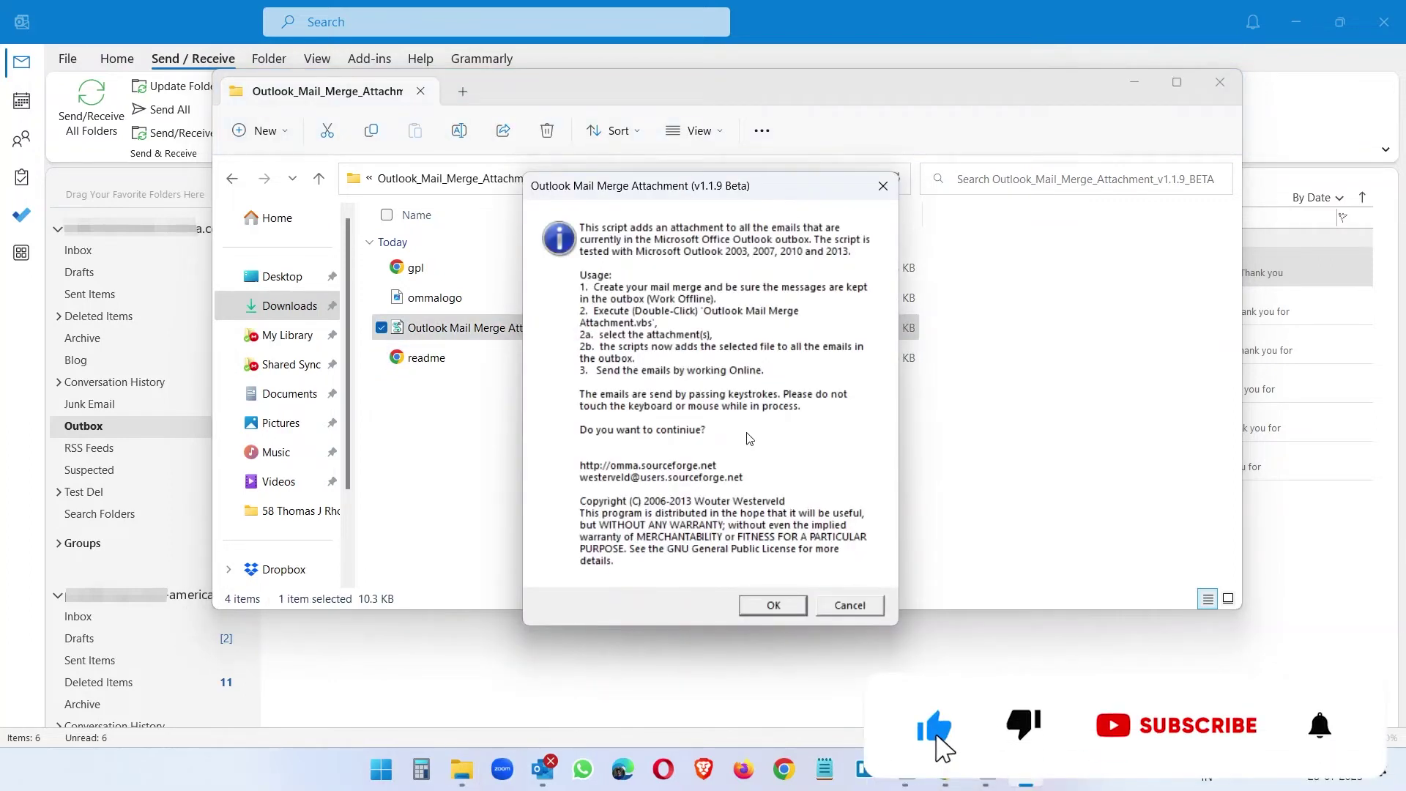
{"action": "left_click", "coordinate": [774, 605]}
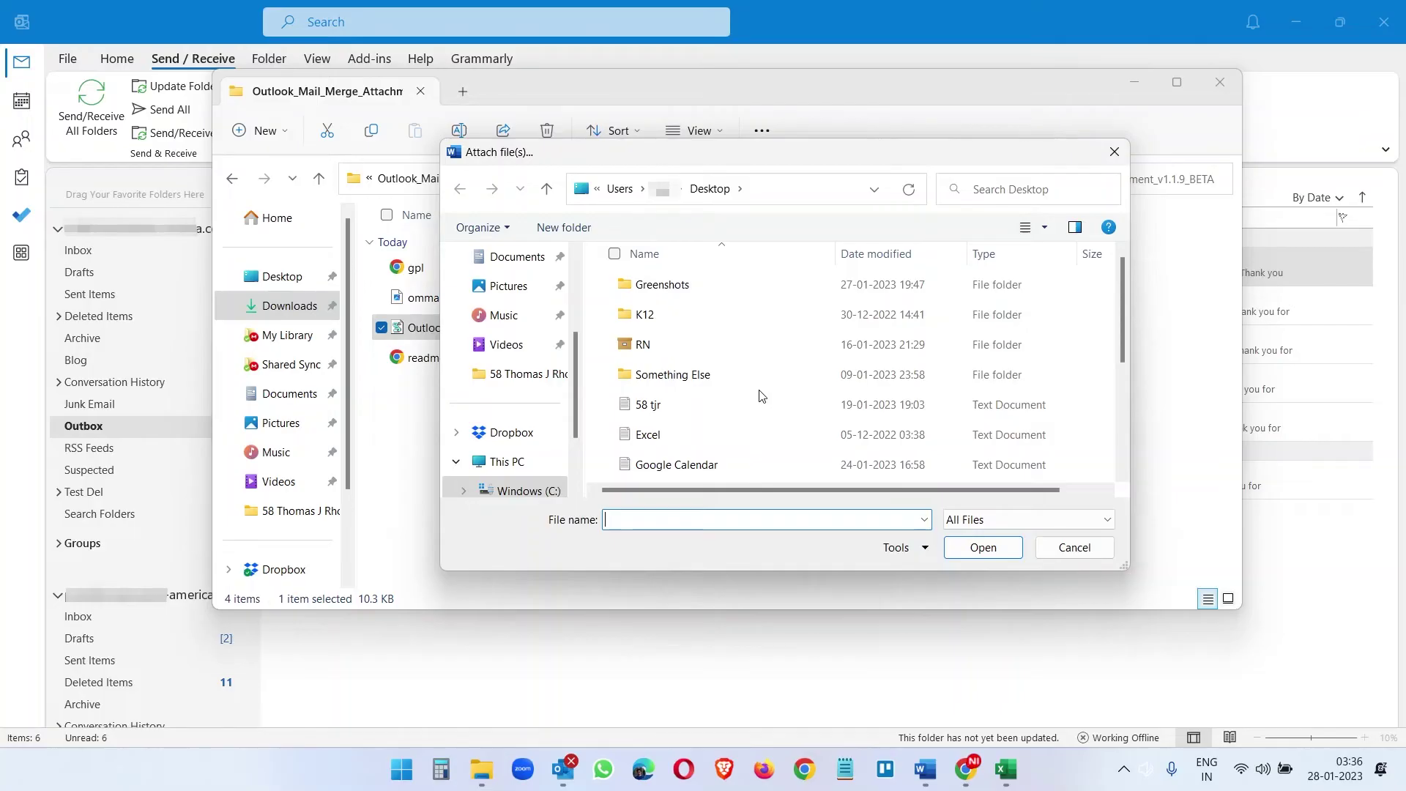
{"action": "scroll", "coordinate": [542, 411], "scroll_direction": "up", "scroll_amount": 1}
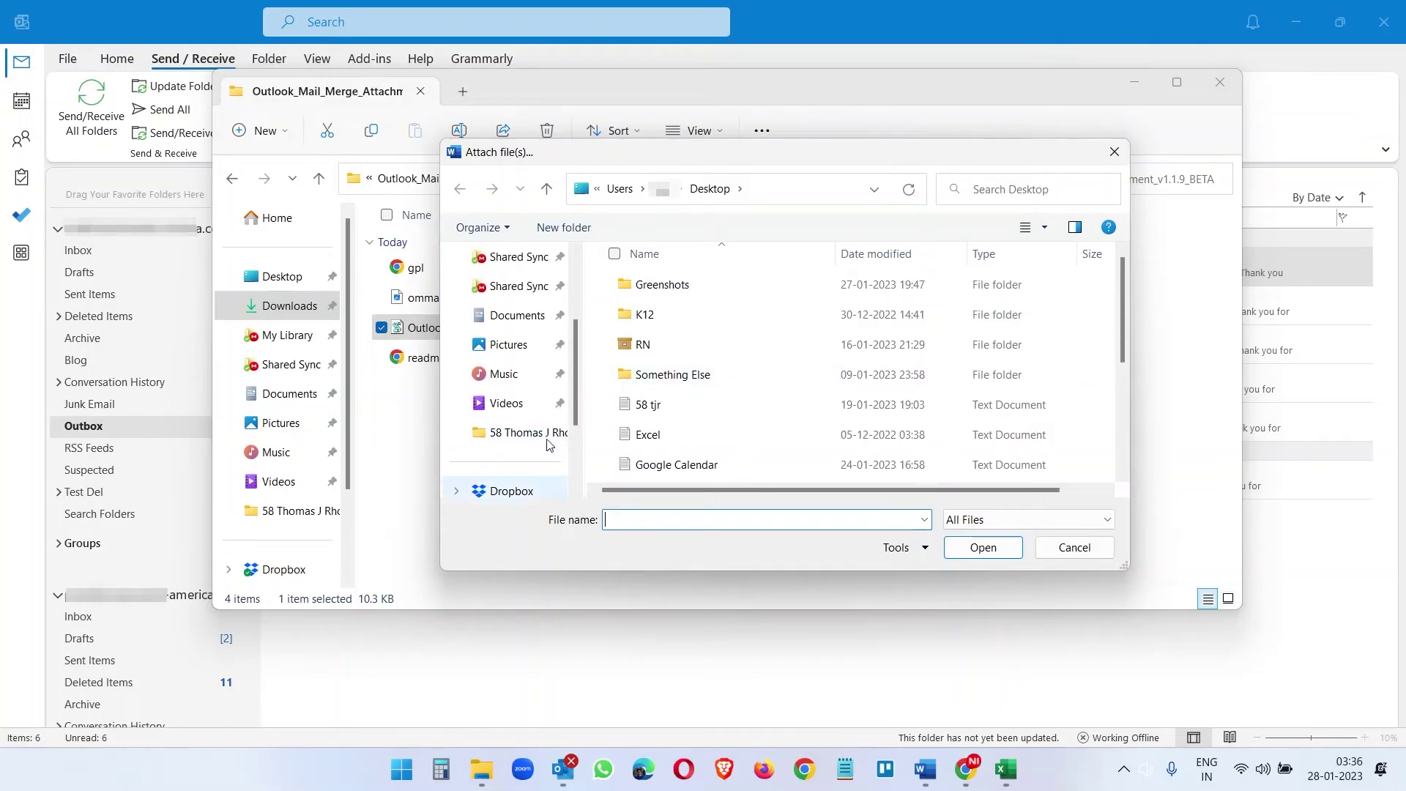
{"action": "left_click", "coordinate": [524, 402]}
{"action": "left_click", "coordinate": [693, 321]}
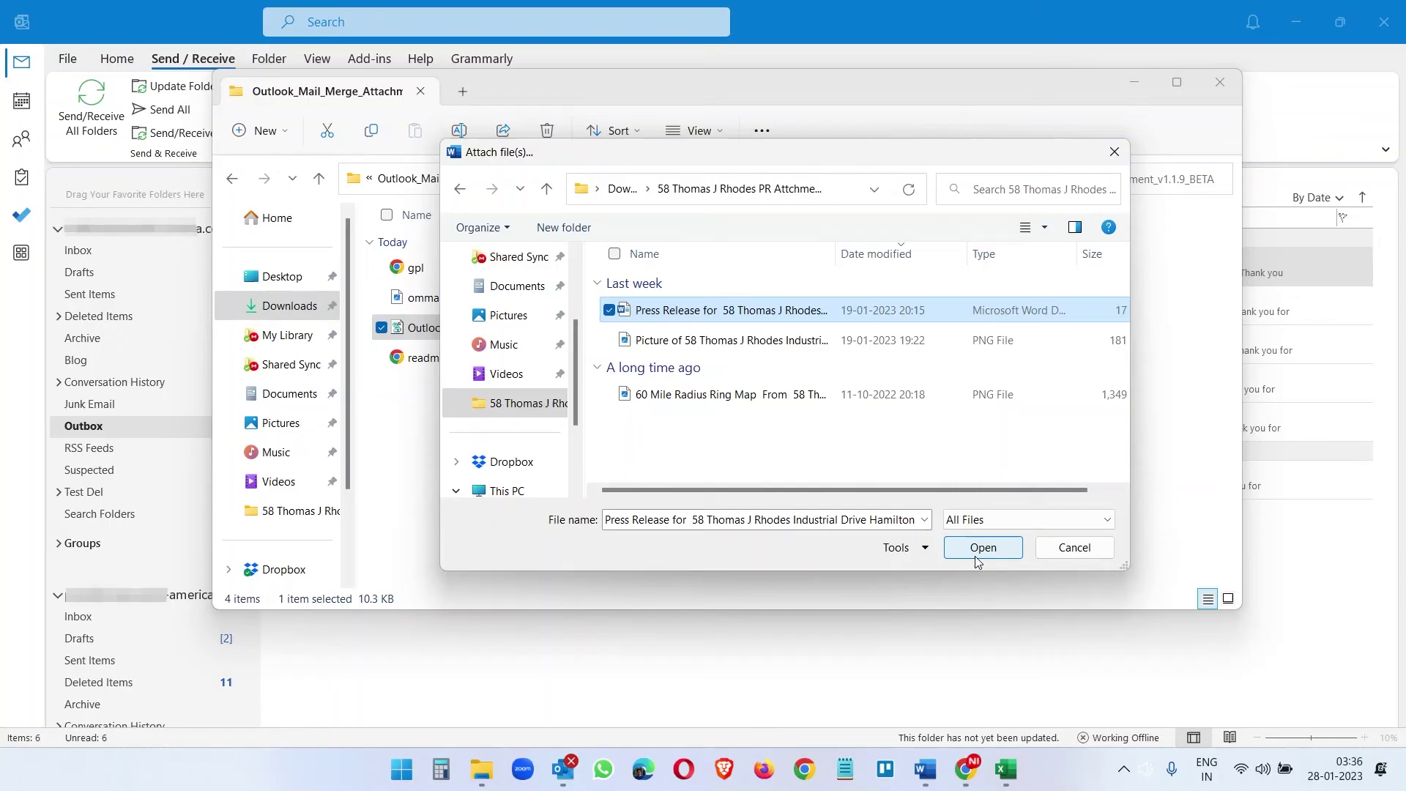
{"action": "left_click", "coordinate": [981, 548]}
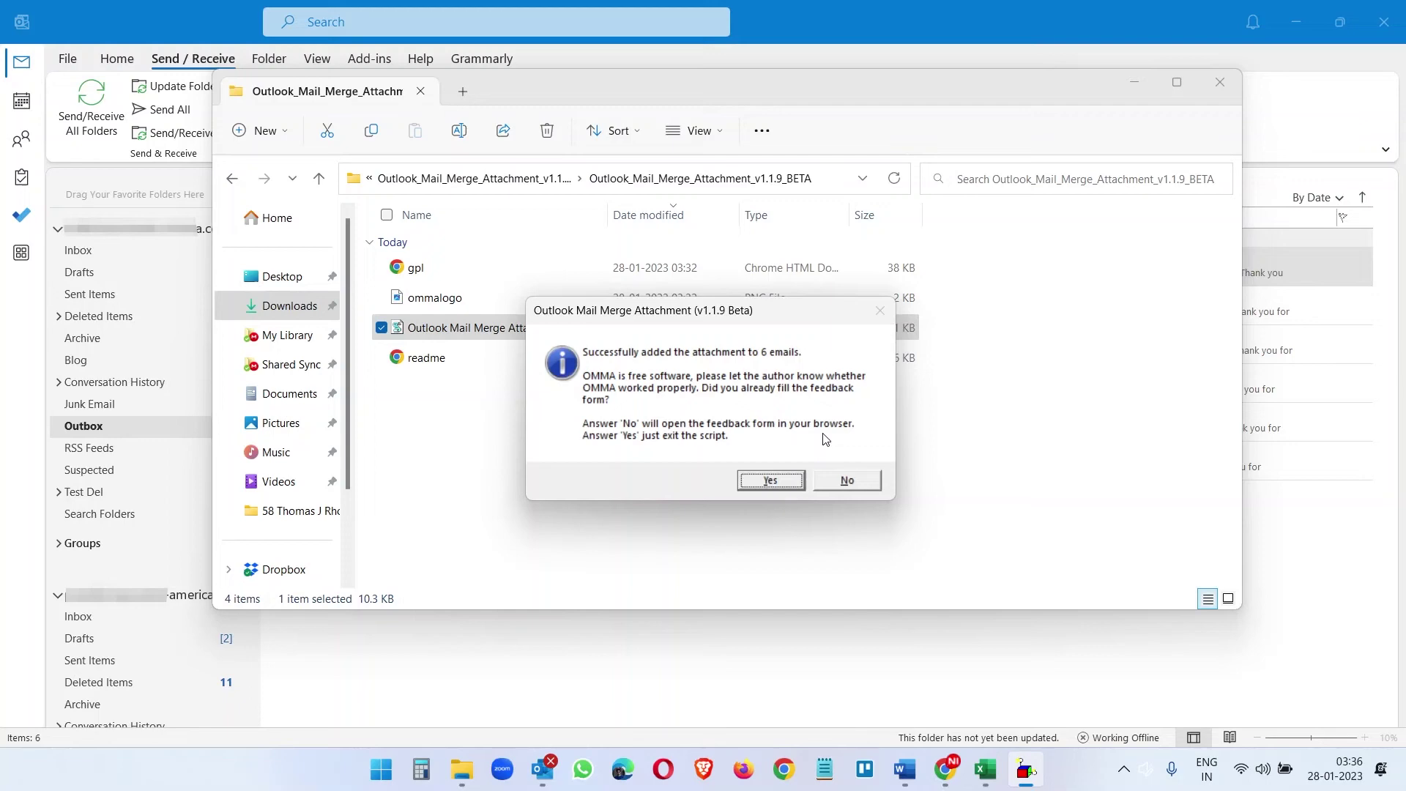
{"action": "left_click", "coordinate": [772, 483]}
{"action": "left_click", "coordinate": [563, 769]}
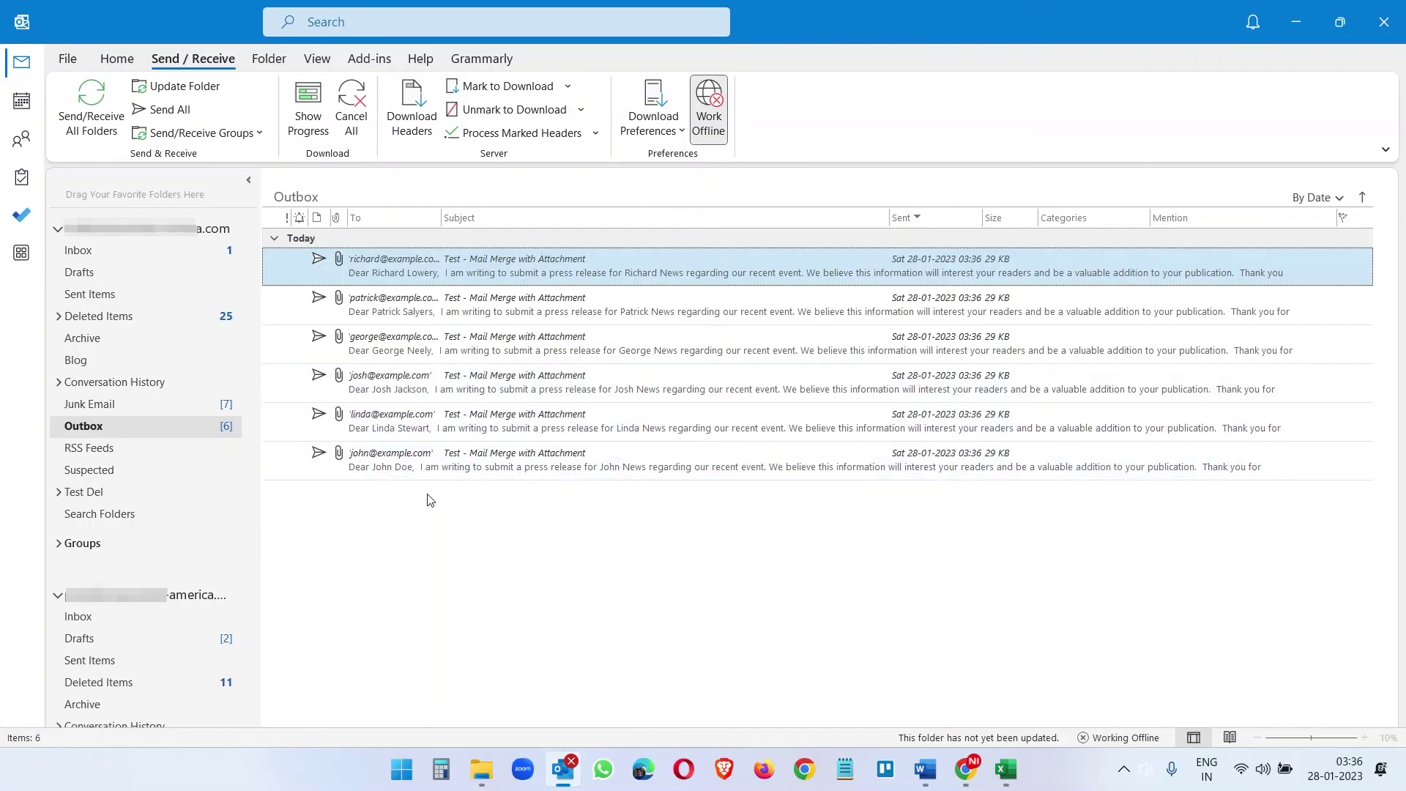
{"action": "mouse_move", "coordinate": [769, 305]}
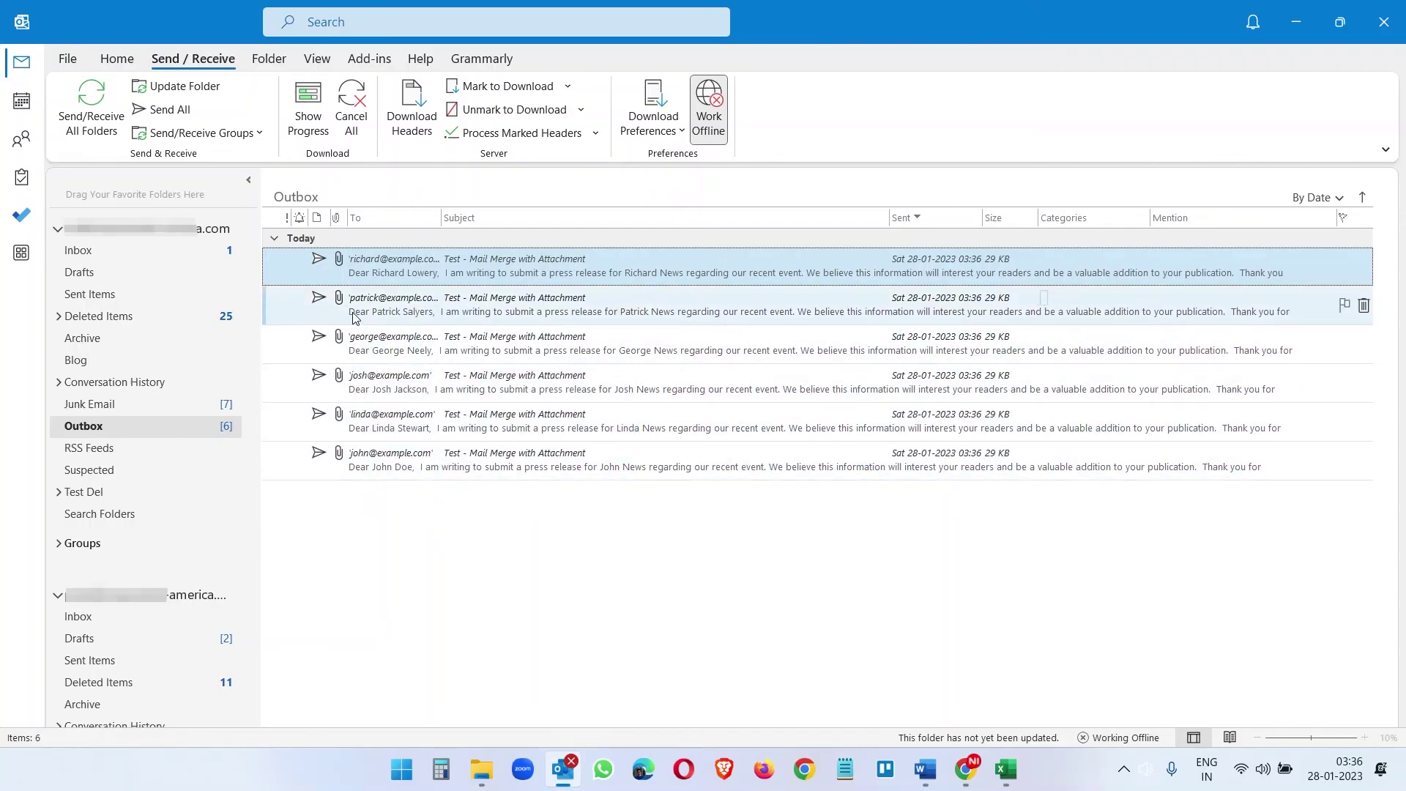
Toggle Work Offline off so Outlook sends the six Outbox emails.
{"action": "left_click", "coordinate": [715, 119]}
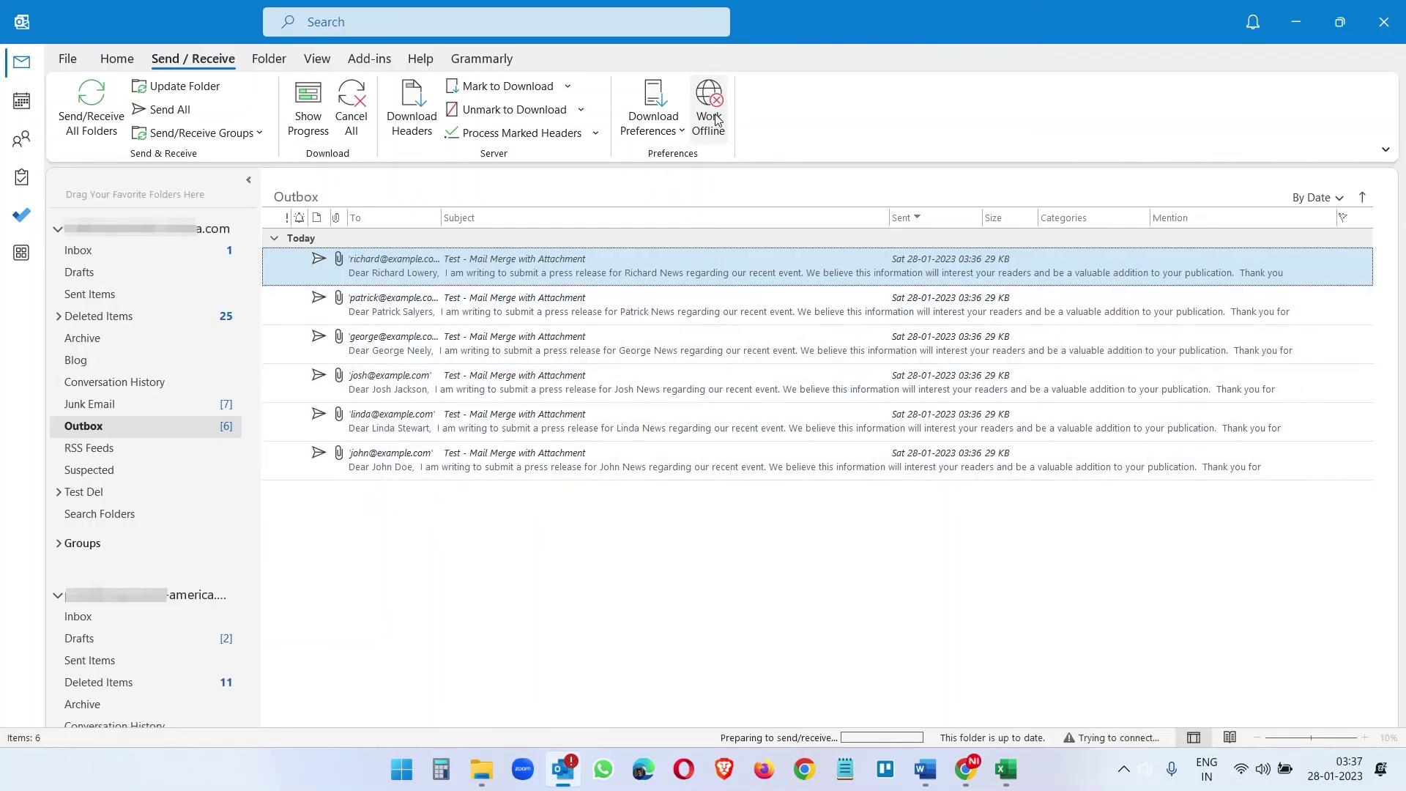